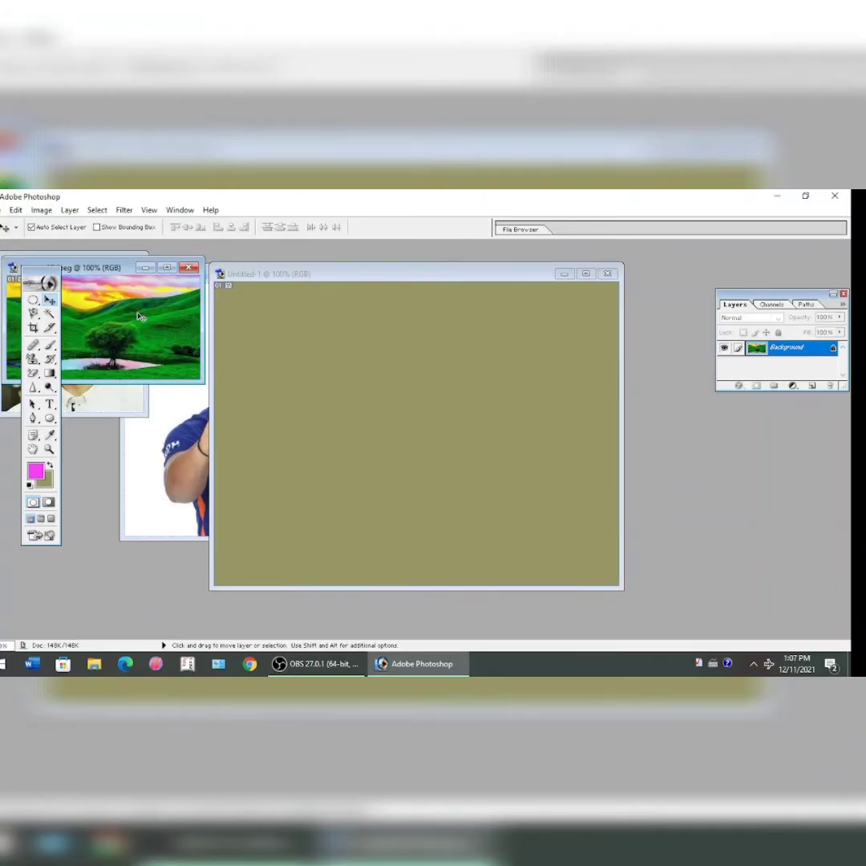
# Drag the sunset hills landscape into Untitled-1 and scale it to cover the whole canvas
pyautogui.moveTo(140, 317); pyautogui.dragTo(380, 433)
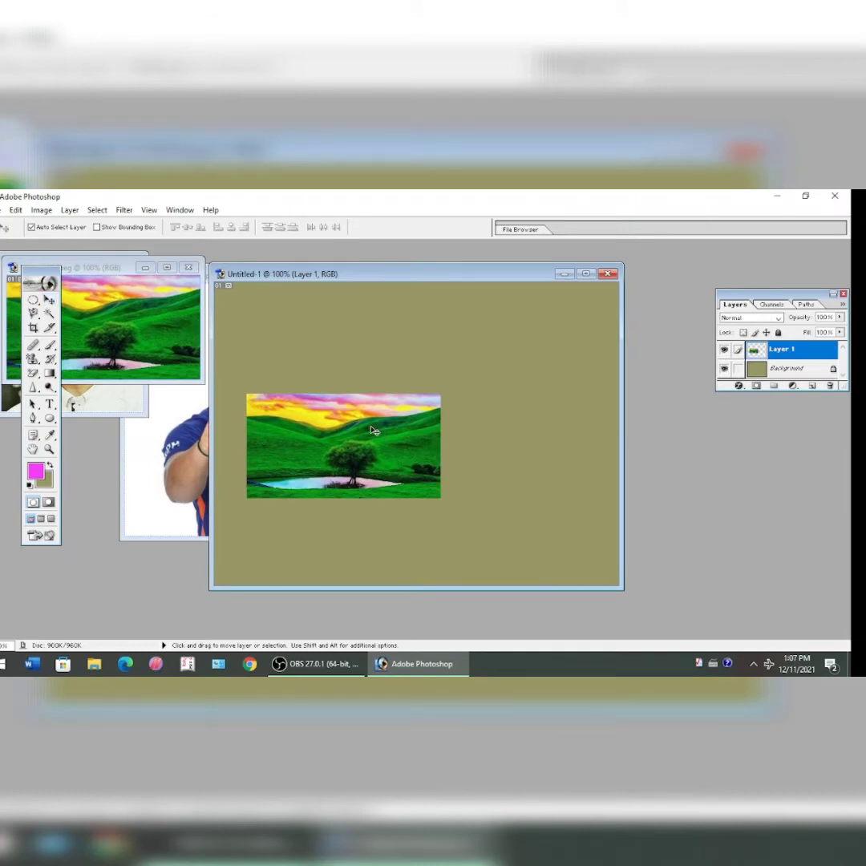
pyautogui.hotkey('ctrl', 't')
pyautogui.moveTo(446, 394)
pyautogui.mouseDown()
pyautogui.moveTo(575, 298)
pyautogui.moveTo(619, 282)
pyautogui.mouseUp()
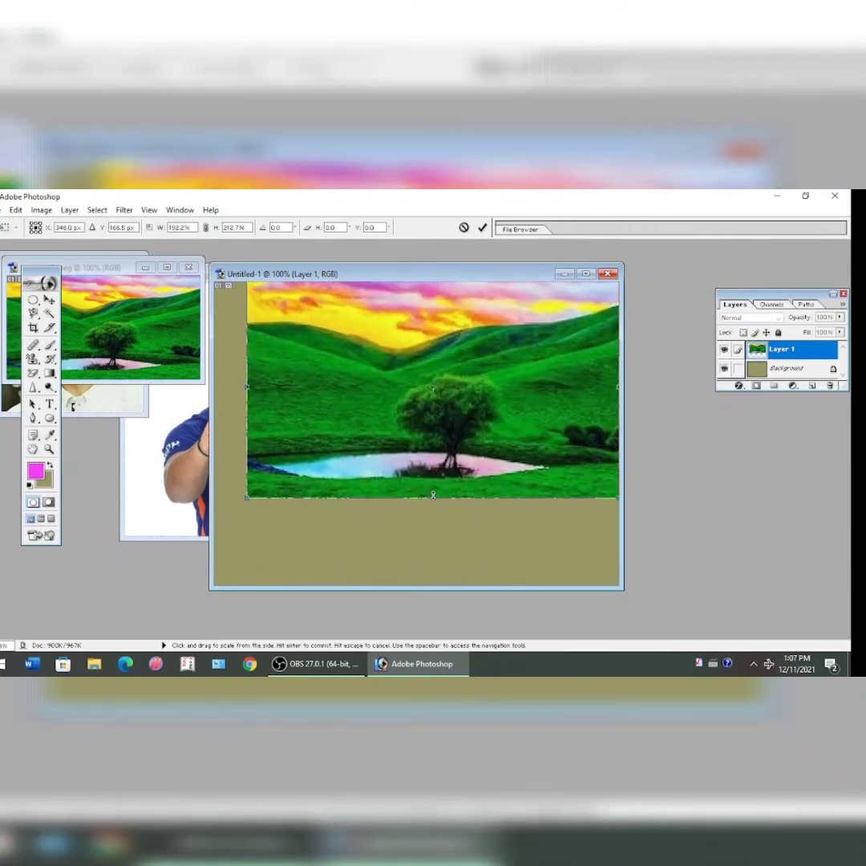
pyautogui.moveTo(433, 496); pyautogui.dragTo(414, 572)
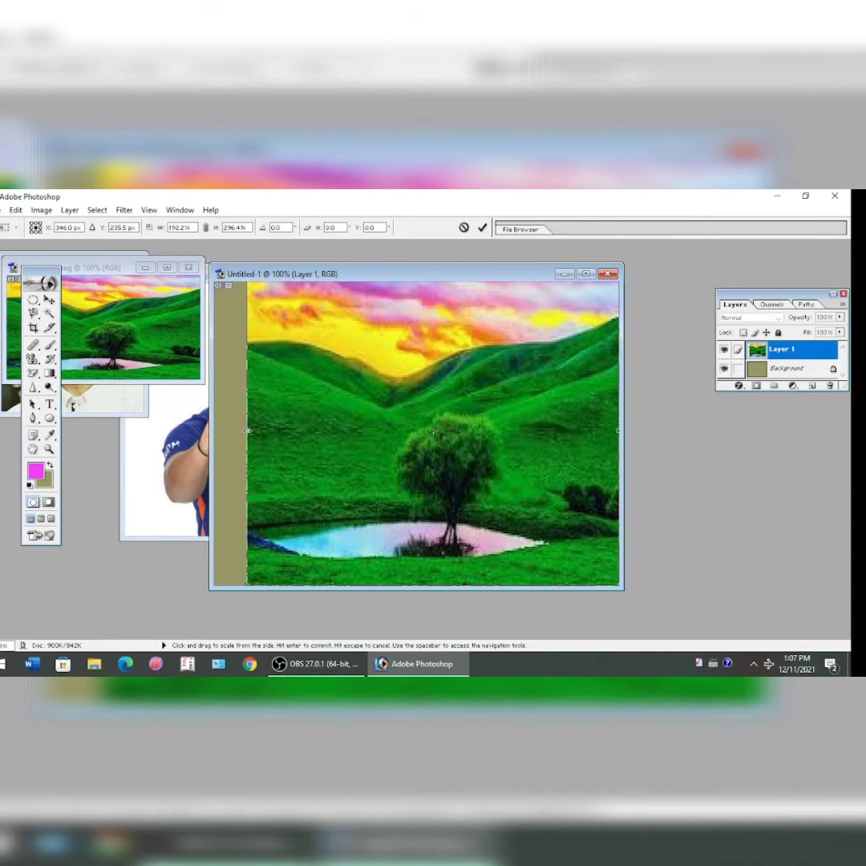
pyautogui.moveTo(246, 431); pyautogui.dragTo(213, 427)
pyautogui.click(49, 299)
pyautogui.click(379, 375)
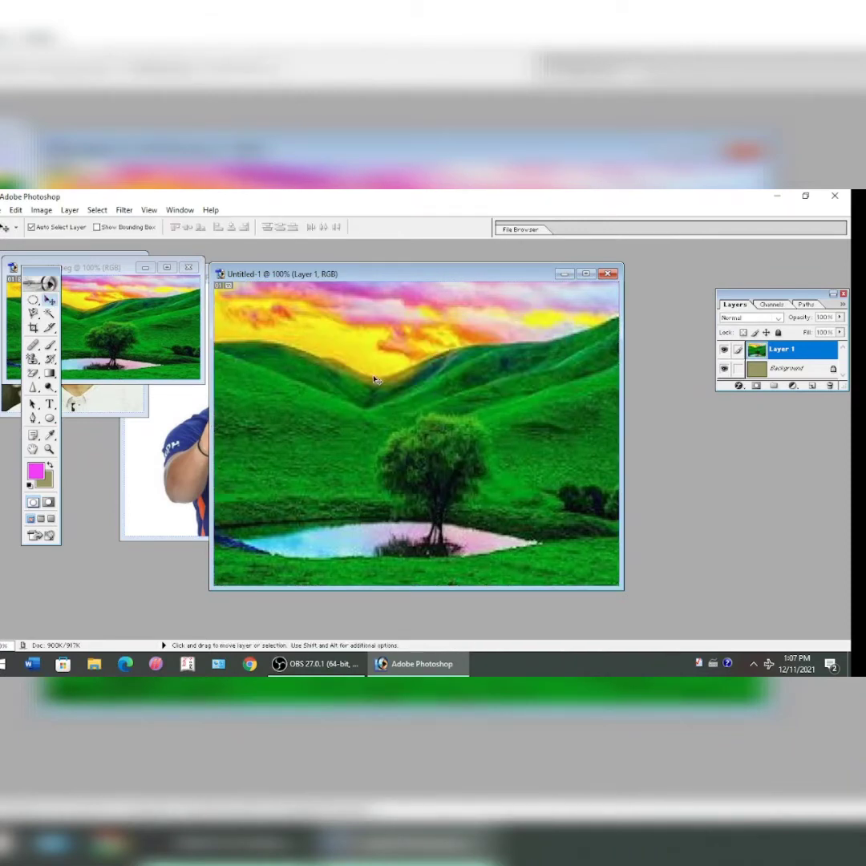
pyautogui.moveTo(433, 279); pyautogui.dragTo(483, 305)
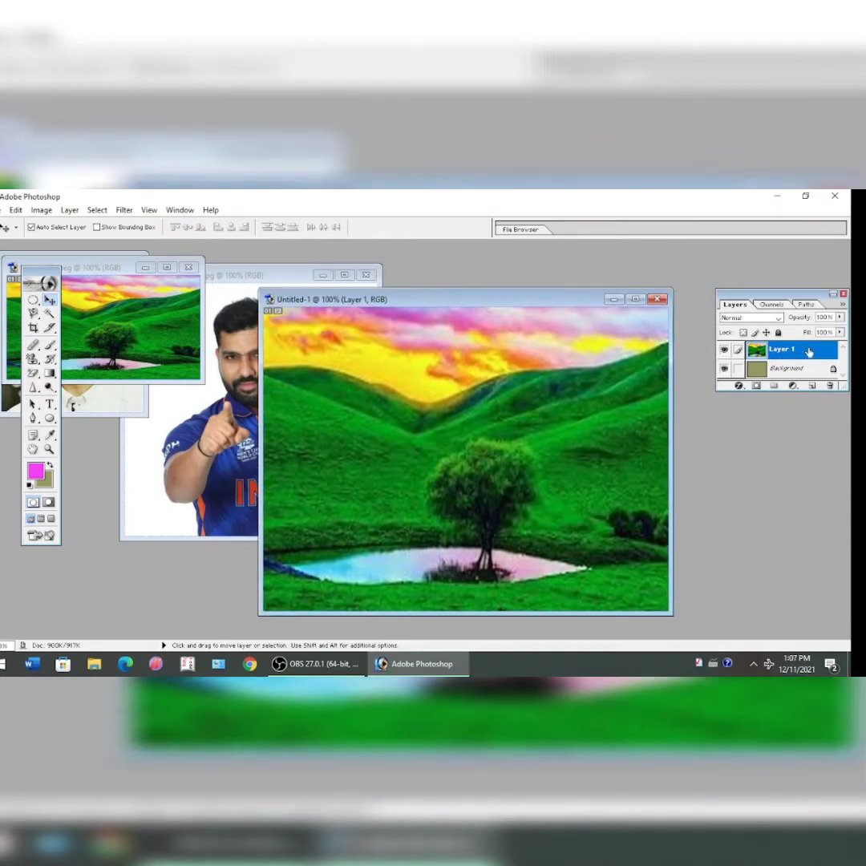
# Lower Layer 1's fill to about 78% and close the small landscape source image
pyautogui.click(840, 333)
pyautogui.moveTo(828, 347); pyautogui.dragTo(826, 347)
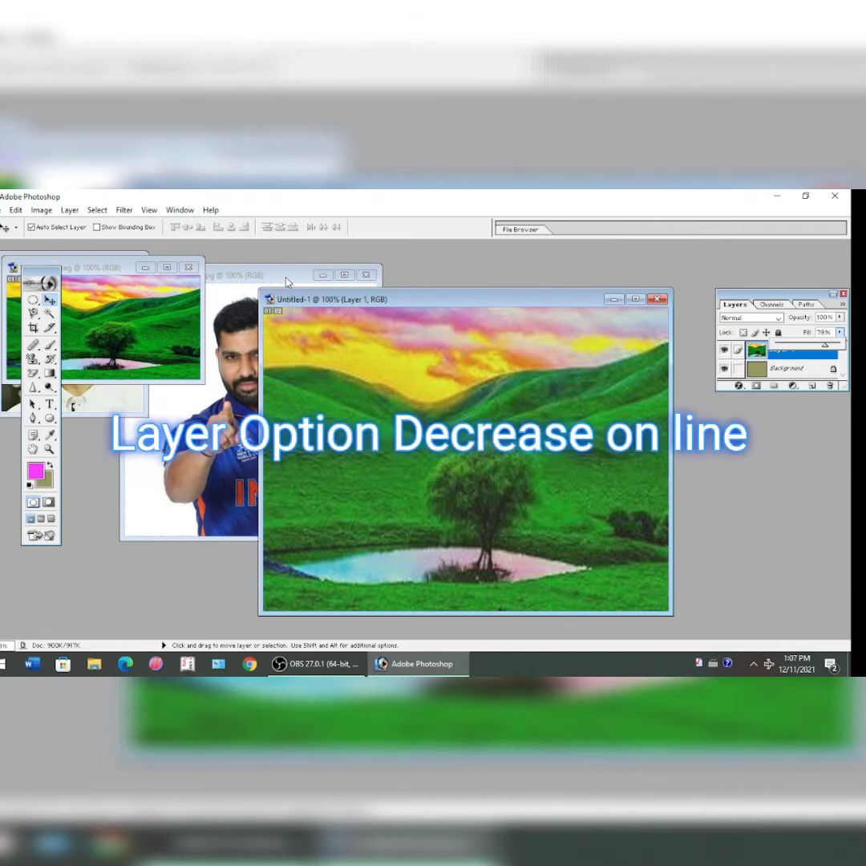
pyautogui.click(252, 287)
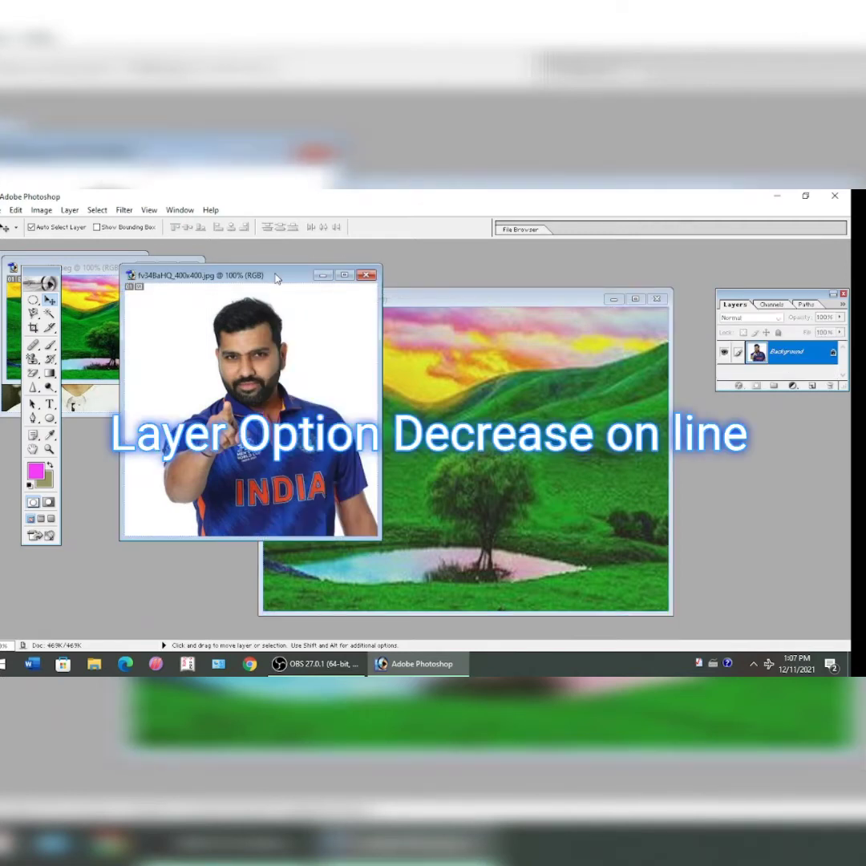
pyautogui.moveTo(252, 286); pyautogui.dragTo(355, 322)
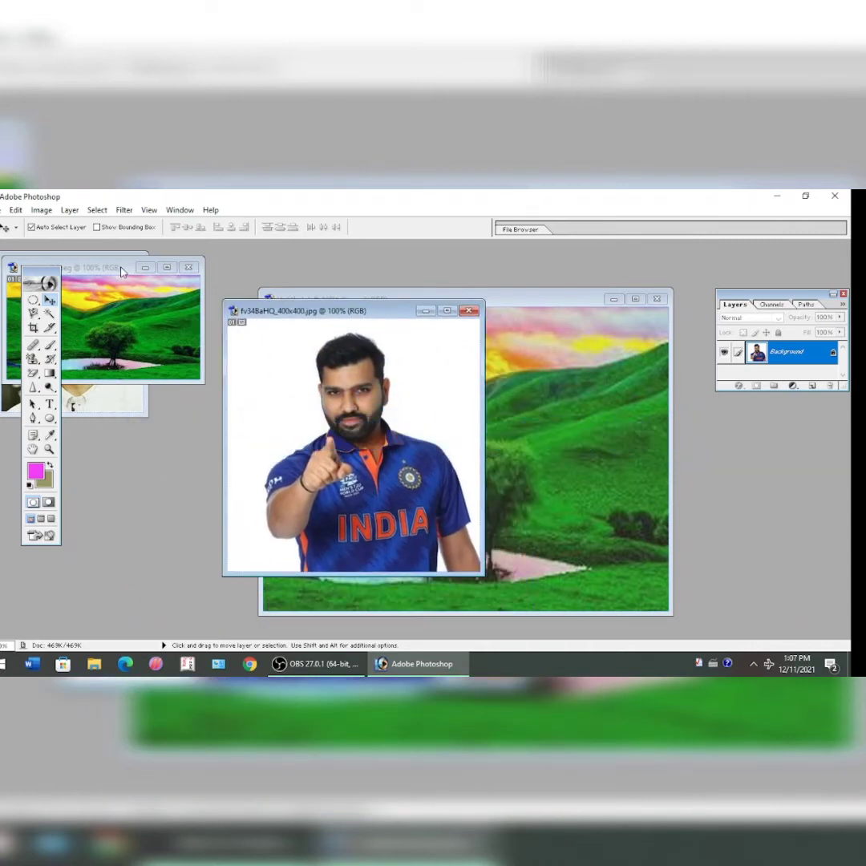
pyautogui.click(175, 344)
pyautogui.click(189, 267)
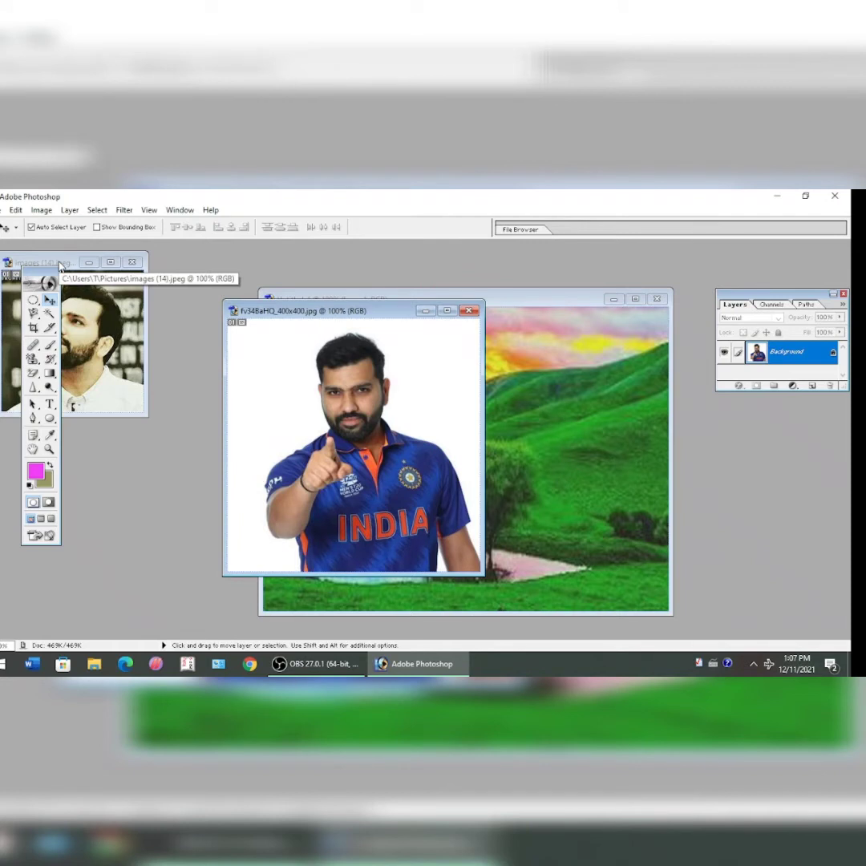
pyautogui.moveTo(368, 314); pyautogui.dragTo(228, 291)
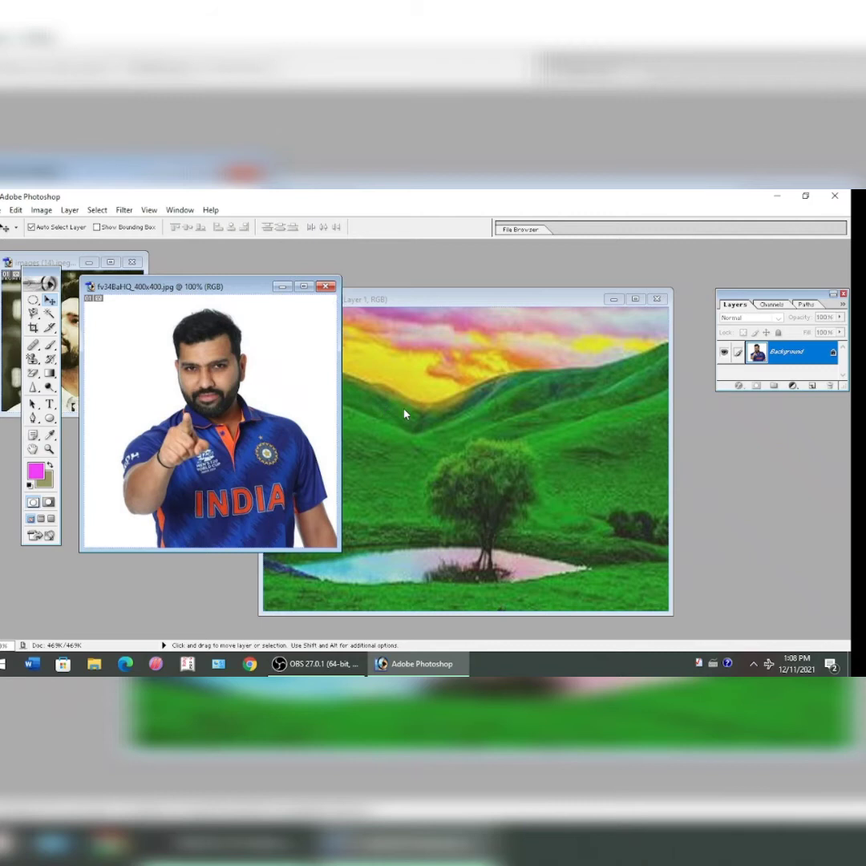
# Select the cricketer by magic-wanding the white background and inverting the selection
pyautogui.click(51, 314)
pyautogui.click(171, 386)
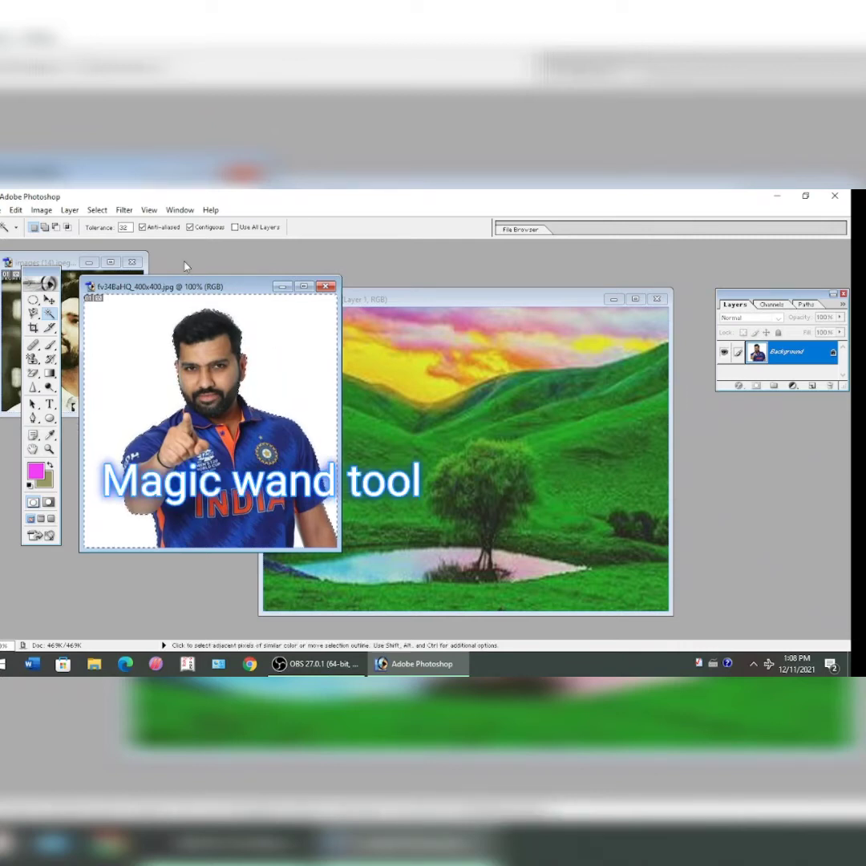
pyautogui.click(97, 209)
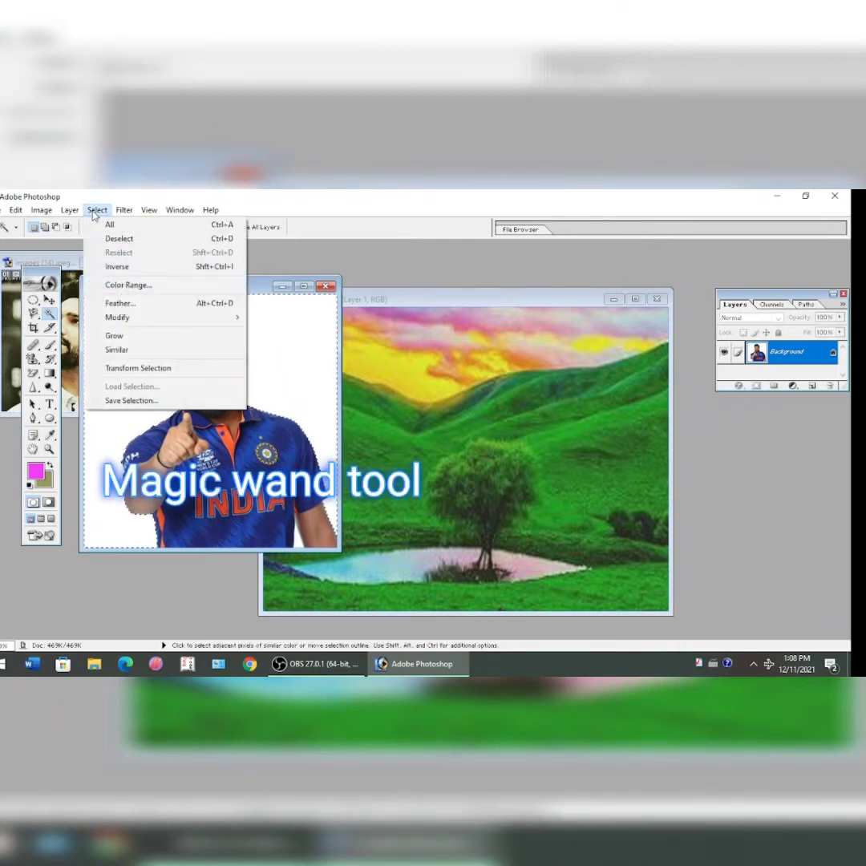
pyautogui.click(113, 266)
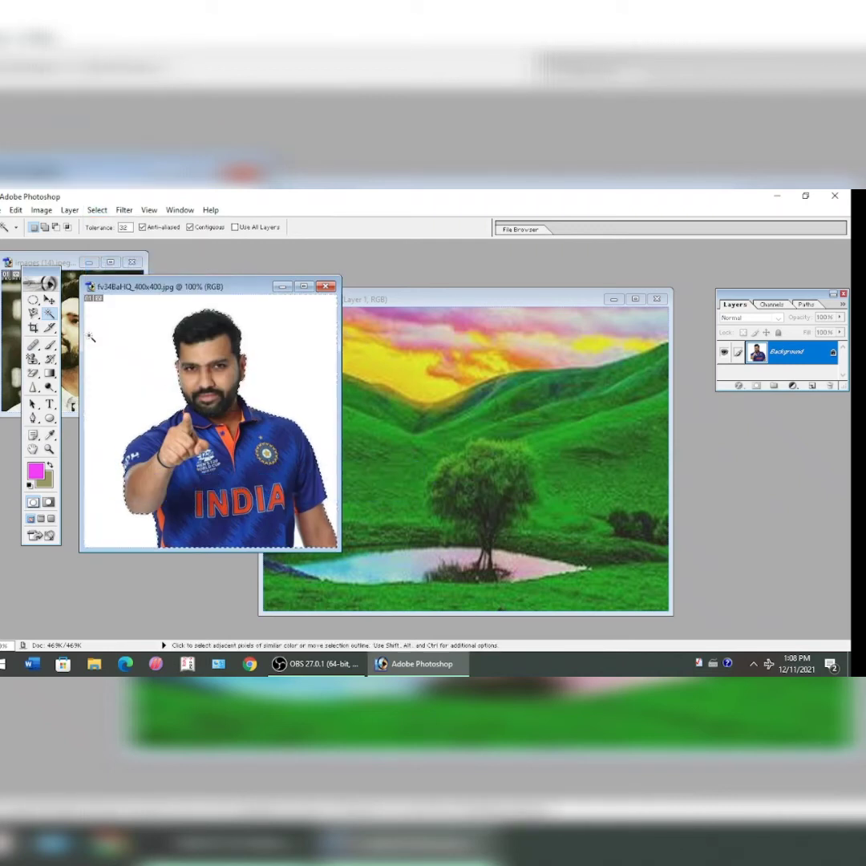
# Feather the cricketer selection to soften its edges
pyautogui.click(97, 209)
pyautogui.click(116, 303)
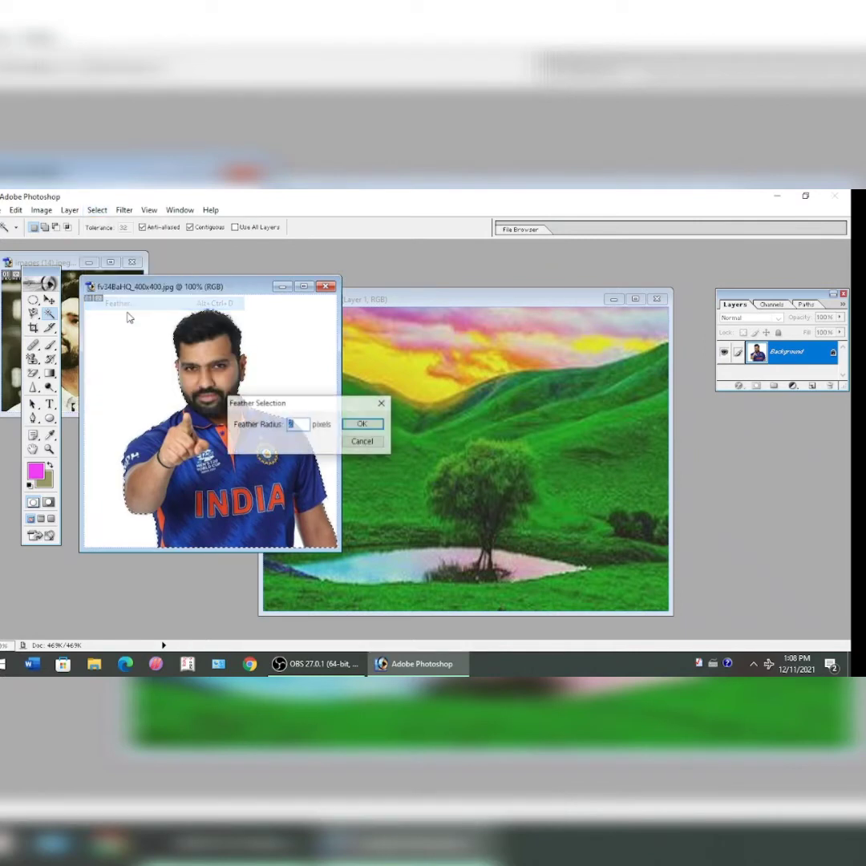
pyautogui.click(362, 423)
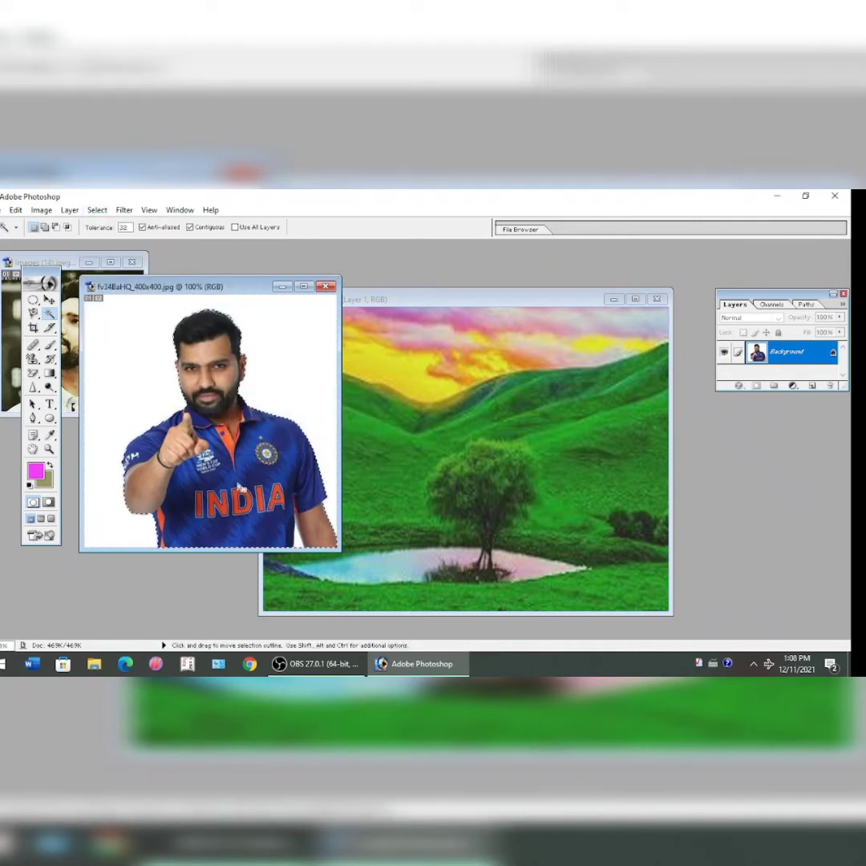
pyautogui.moveTo(241, 485)
pyautogui.mouseDown()
pyautogui.moveTo(274, 501)
pyautogui.moveTo(232, 484)
pyautogui.mouseUp()
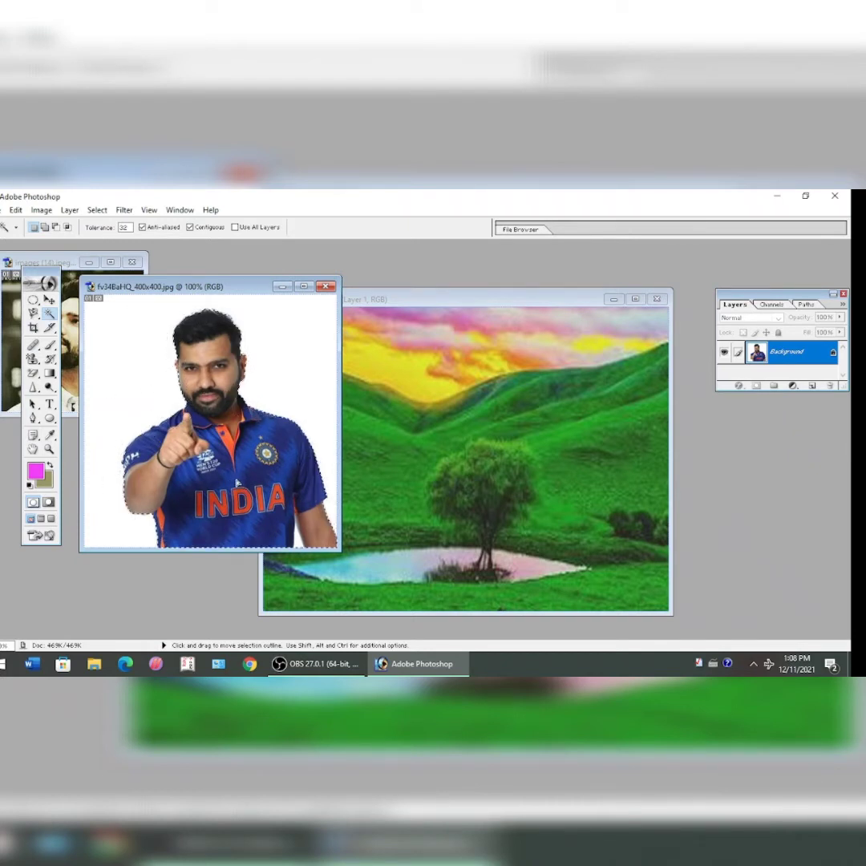
pyautogui.click(48, 300)
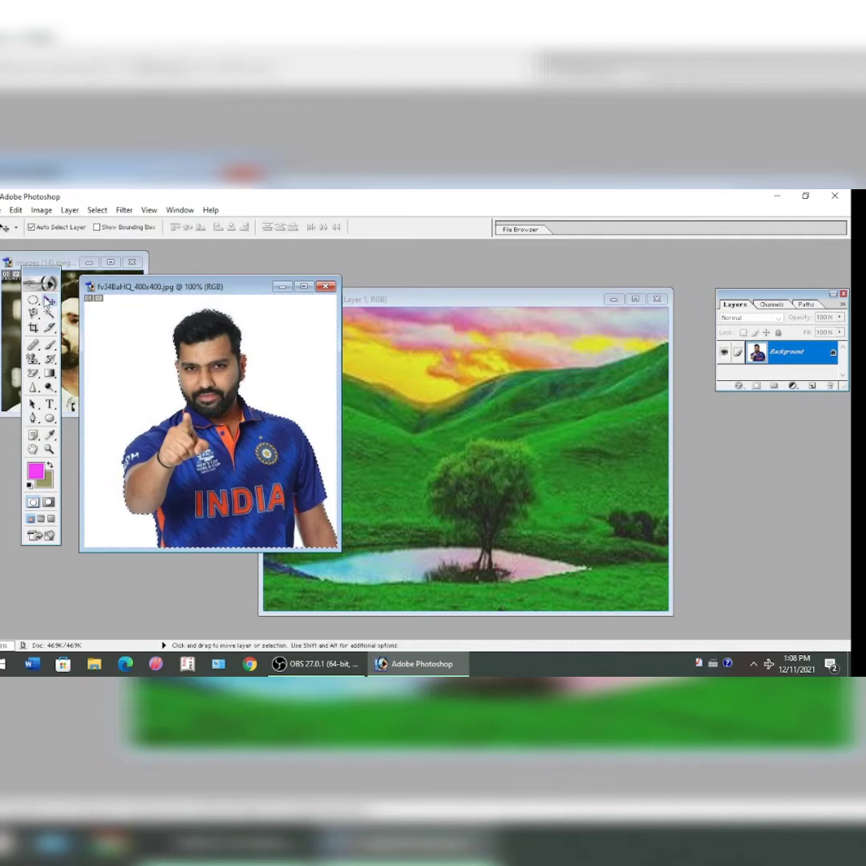
# Move the cricketer into the composite at bottom centre, slightly shrunk
pyautogui.moveTo(255, 475); pyautogui.dragTo(363, 507)
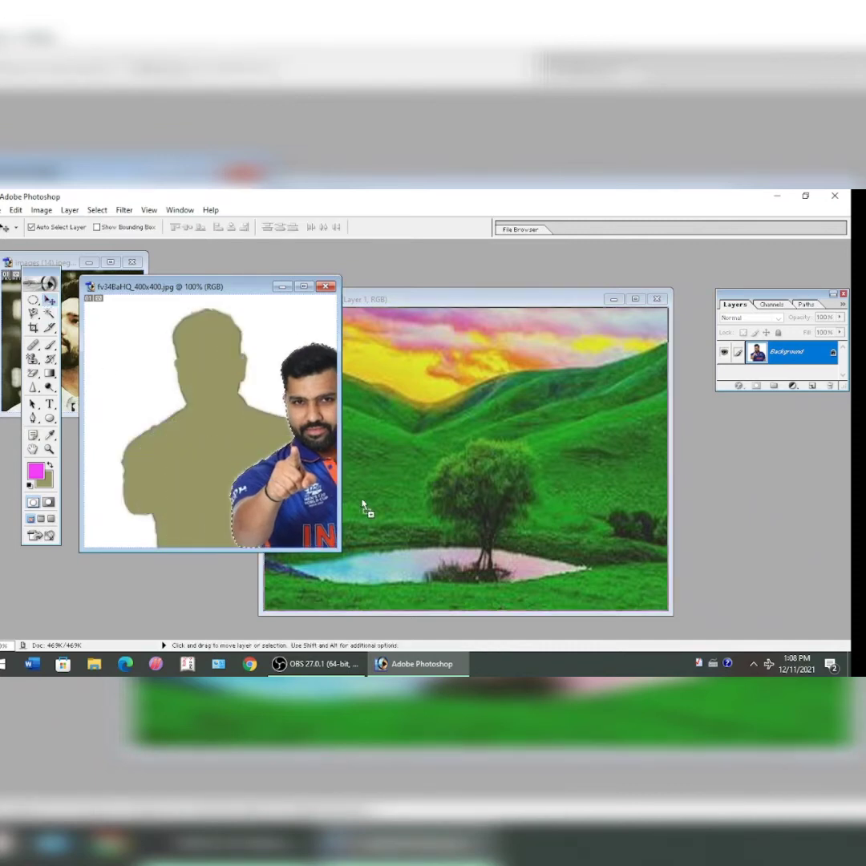
pyautogui.moveTo(465, 539); pyautogui.dragTo(465, 535)
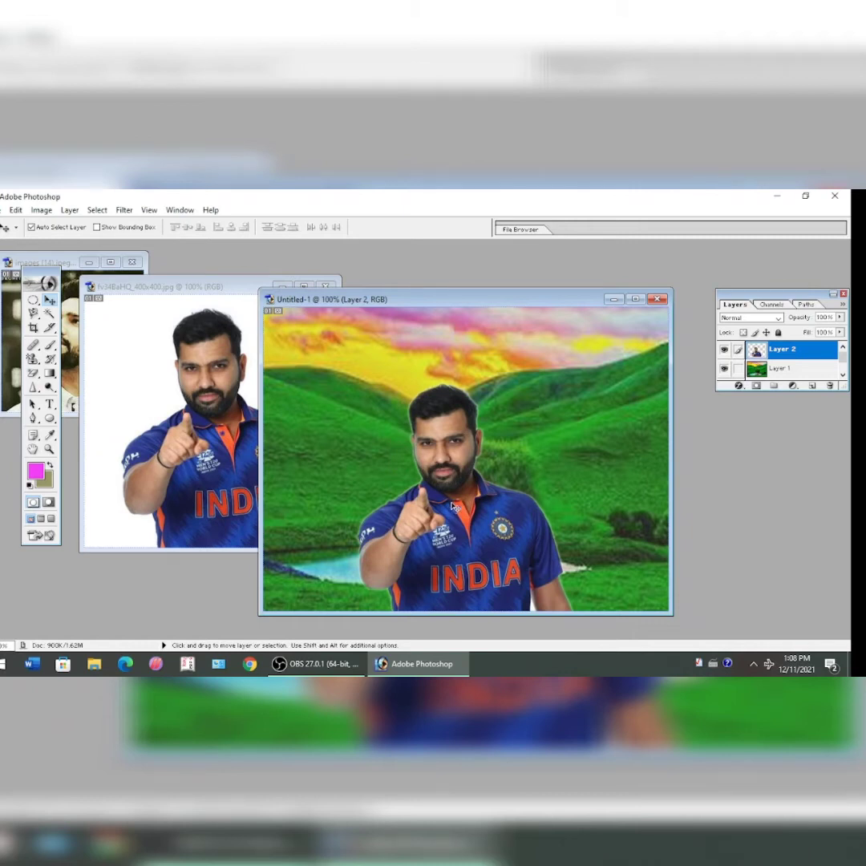
pyautogui.hotkey('ctrl', 't')
pyautogui.moveTo(564, 400); pyautogui.dragTo(526, 434)
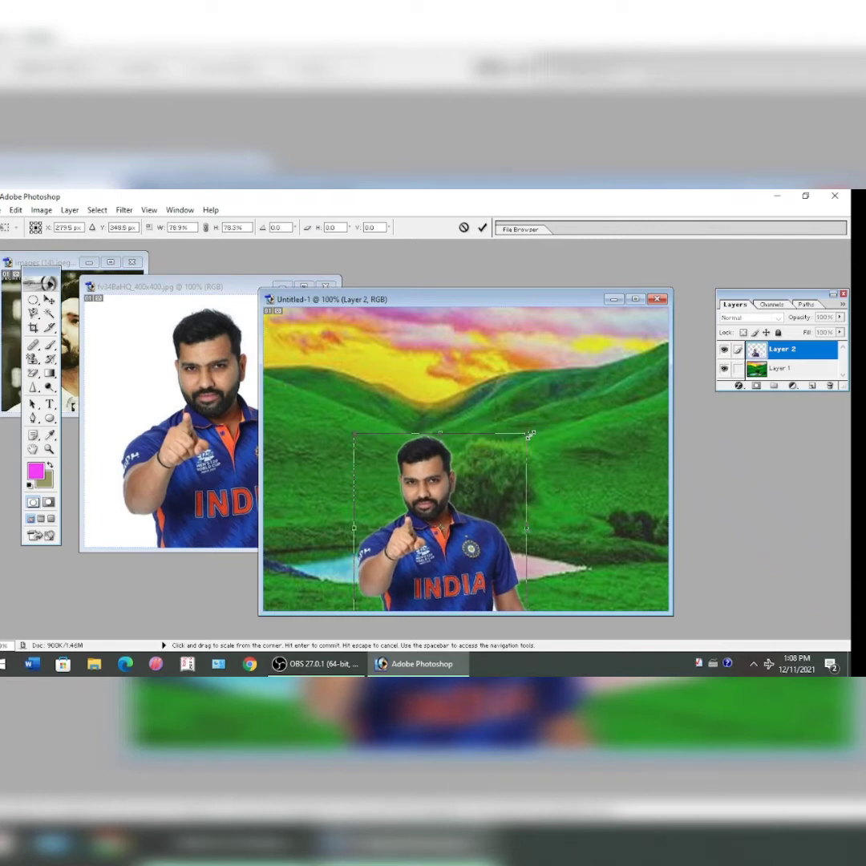
pyautogui.moveTo(464, 550); pyautogui.dragTo(471, 542)
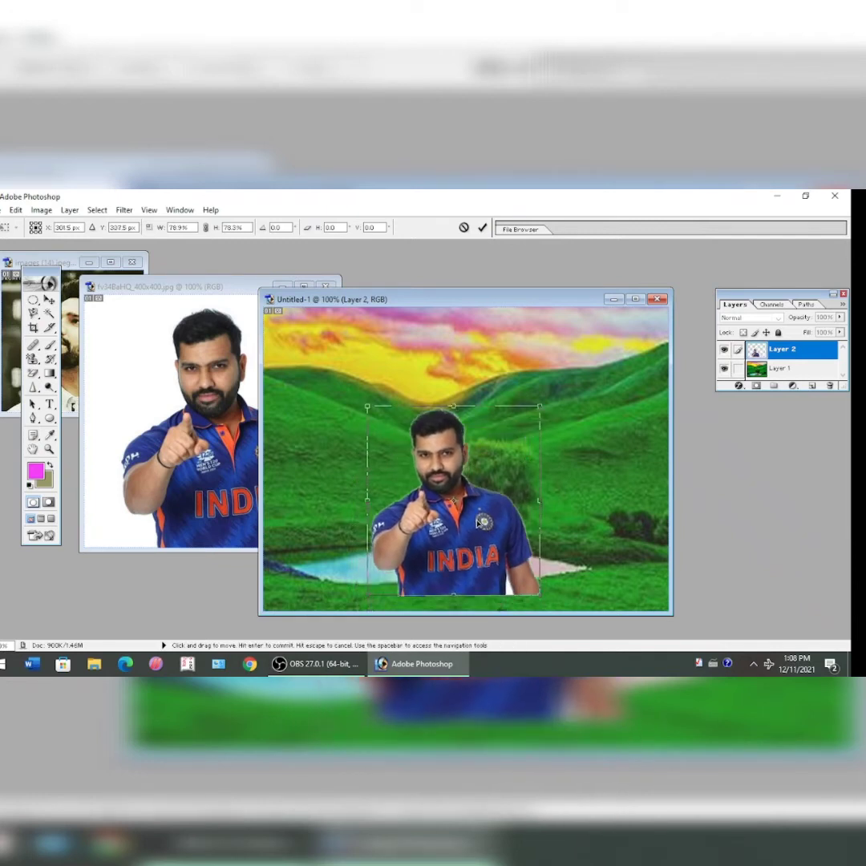
pyautogui.press('Down')
pyautogui.press('Down')
pyautogui.press('Down')
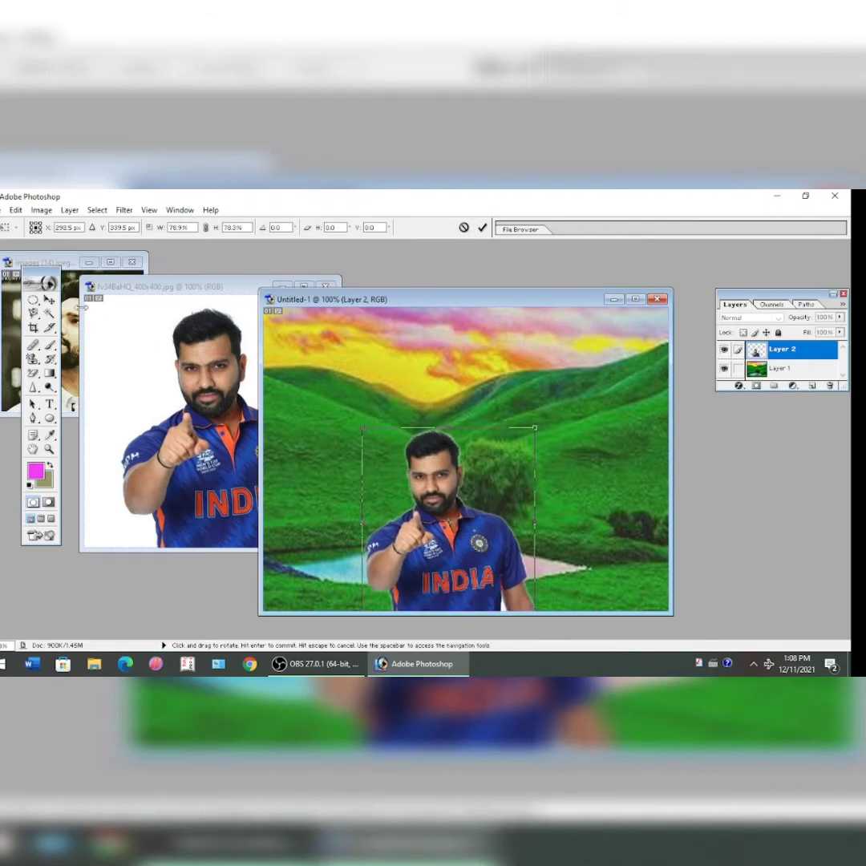
pyautogui.click(49, 301)
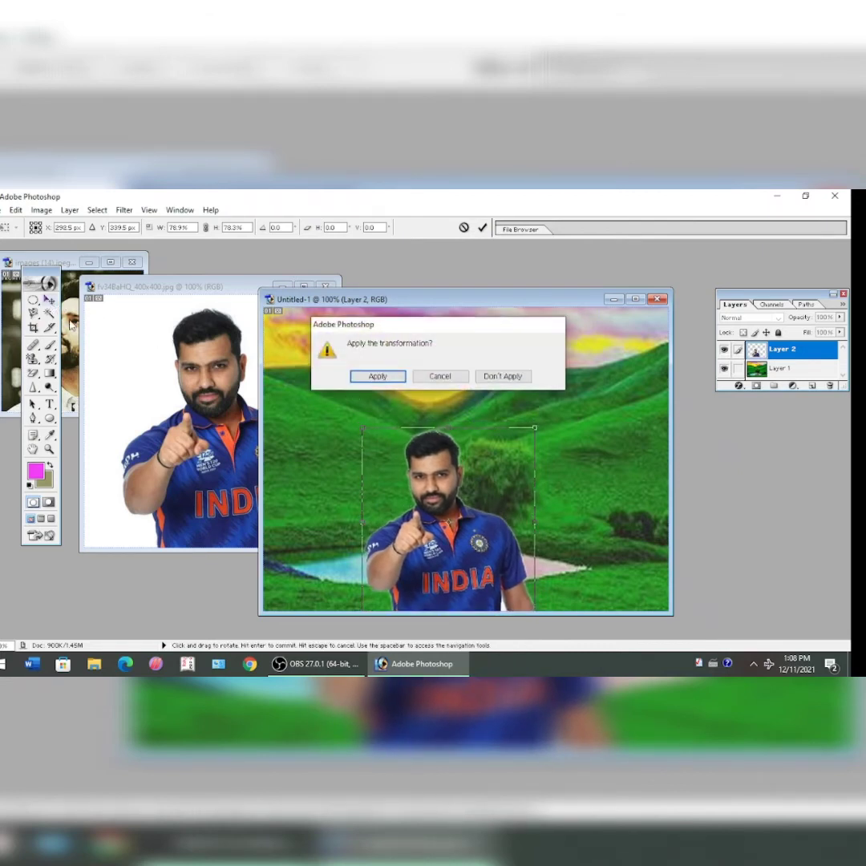
pyautogui.click(377, 377)
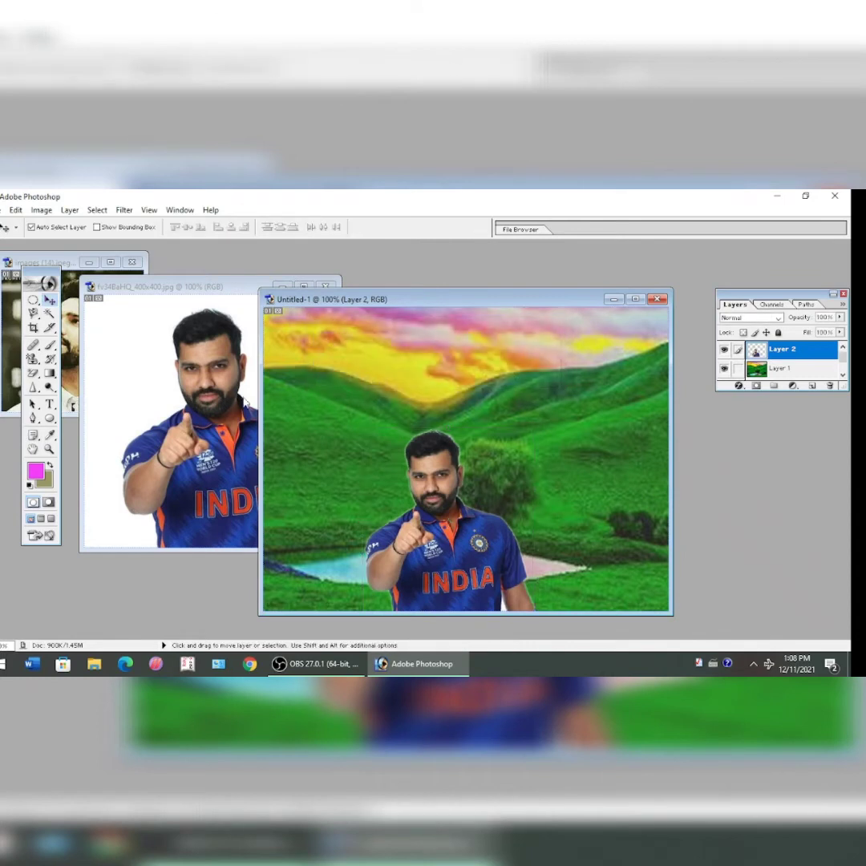
# Close the cricketer's original photo without saving
pyautogui.click(326, 287)
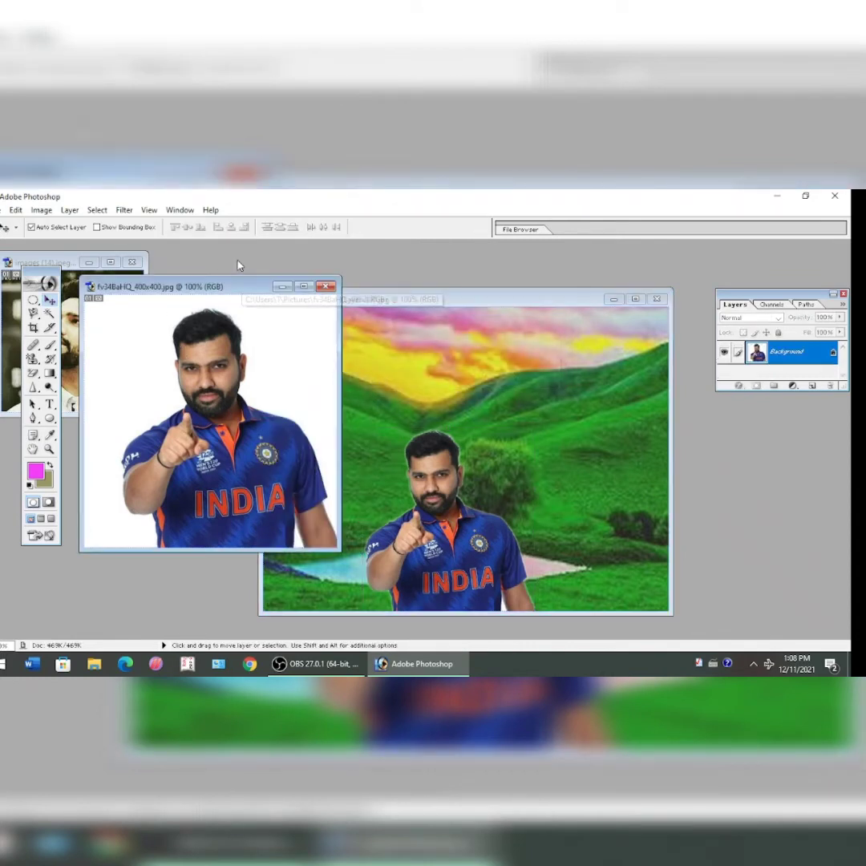
pyautogui.click(326, 287)
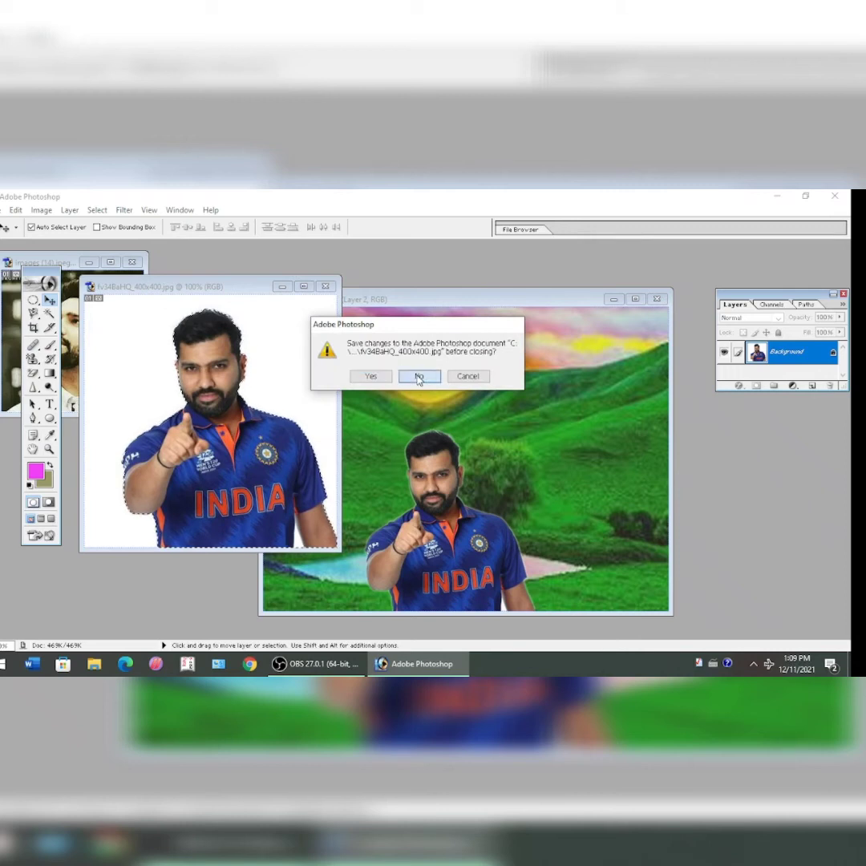
pyautogui.click(418, 377)
pyautogui.click(72, 264)
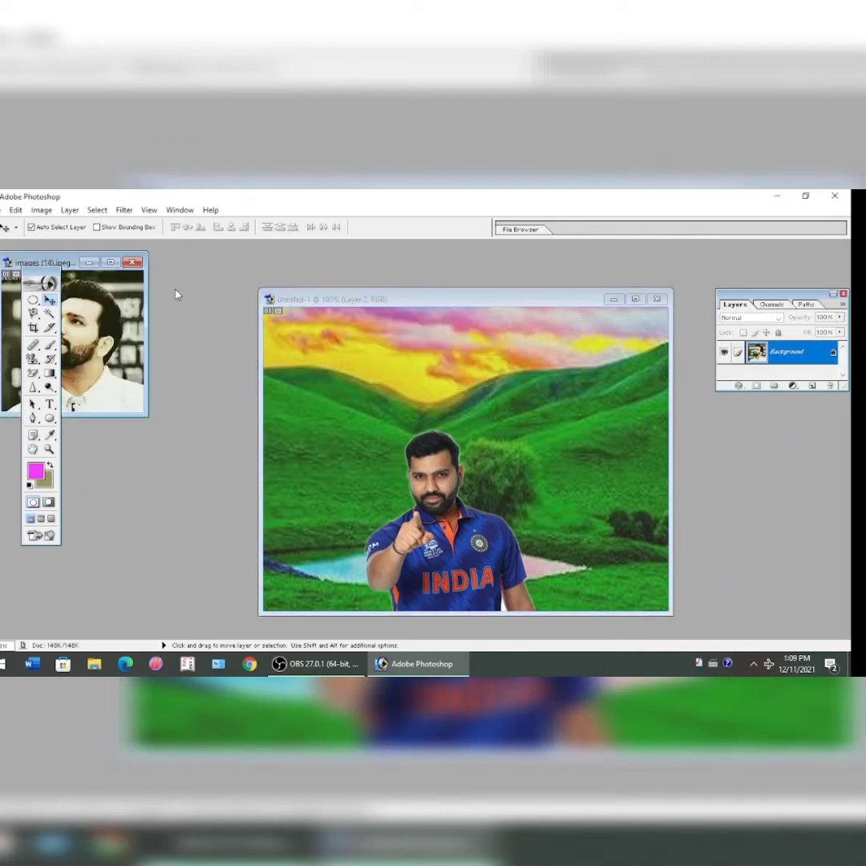
# Draw an elliptical selection around the bearded man's face in images (14)
pyautogui.moveTo(61, 254)
pyautogui.mouseDown()
pyautogui.moveTo(70, 267)
pyautogui.moveTo(161, 289)
pyautogui.mouseUp()
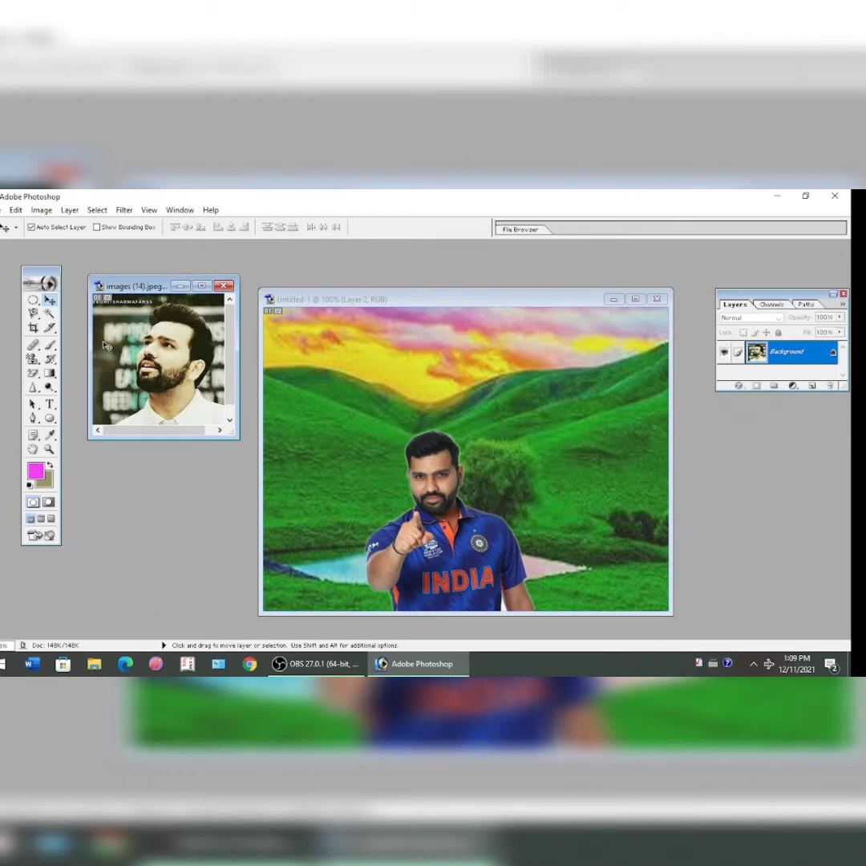
pyautogui.click(33, 300)
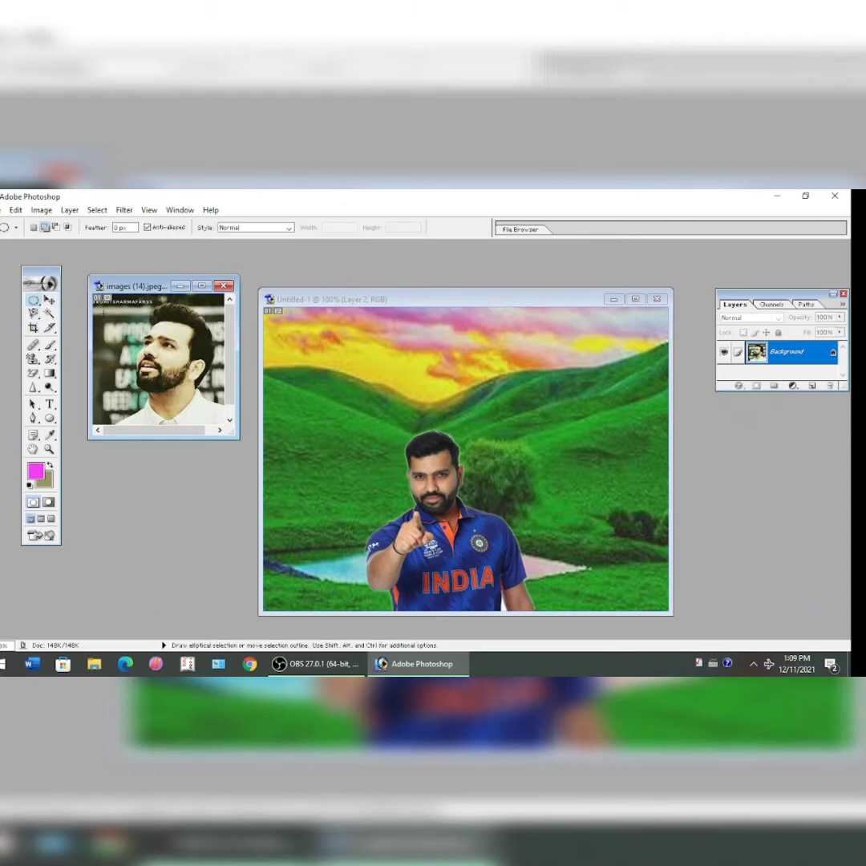
pyautogui.moveTo(163, 398); pyautogui.dragTo(228, 440)
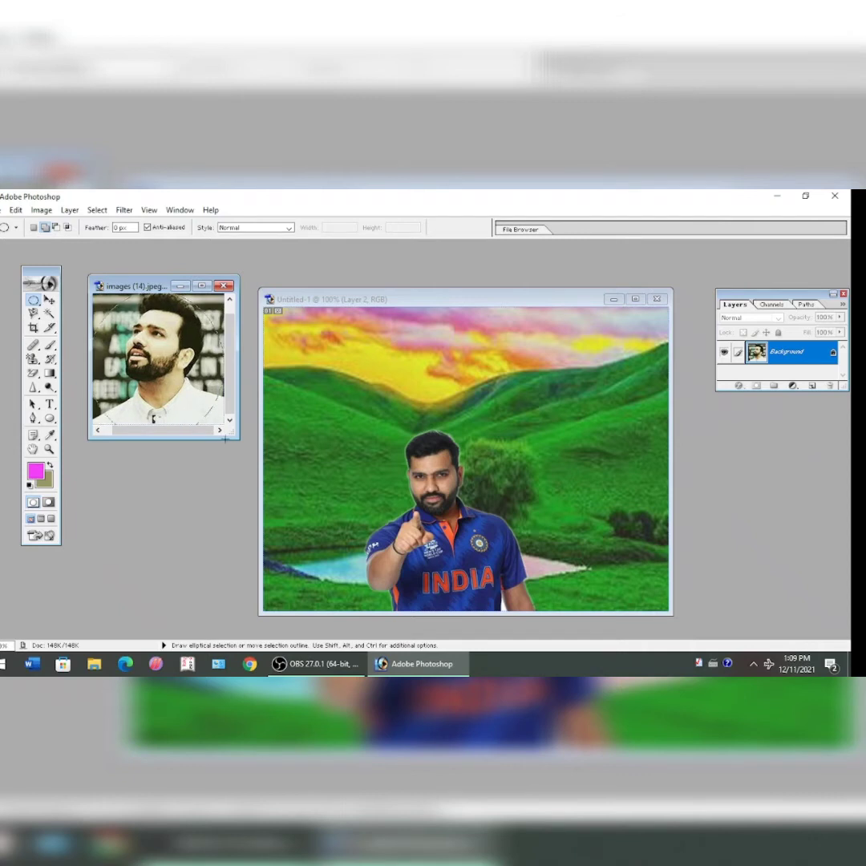
pyautogui.click(50, 301)
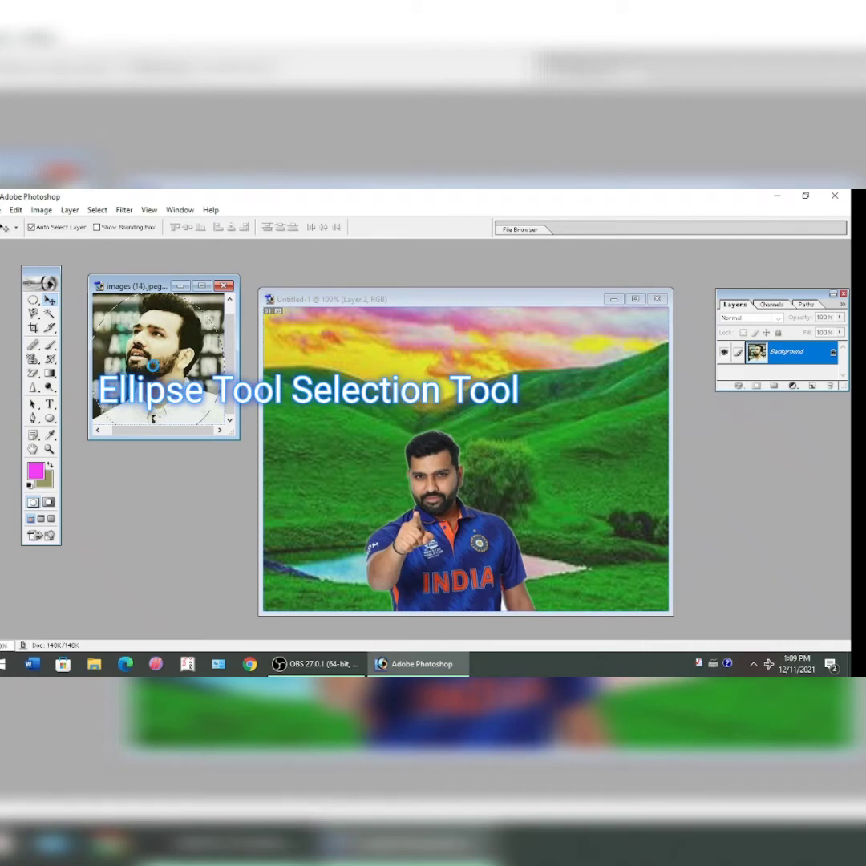
# Drag the oval face into the composite's bottom-right corner and scale it down
pyautogui.moveTo(153, 365)
pyautogui.mouseDown()
pyautogui.moveTo(317, 424)
pyautogui.moveTo(611, 556)
pyautogui.mouseUp()
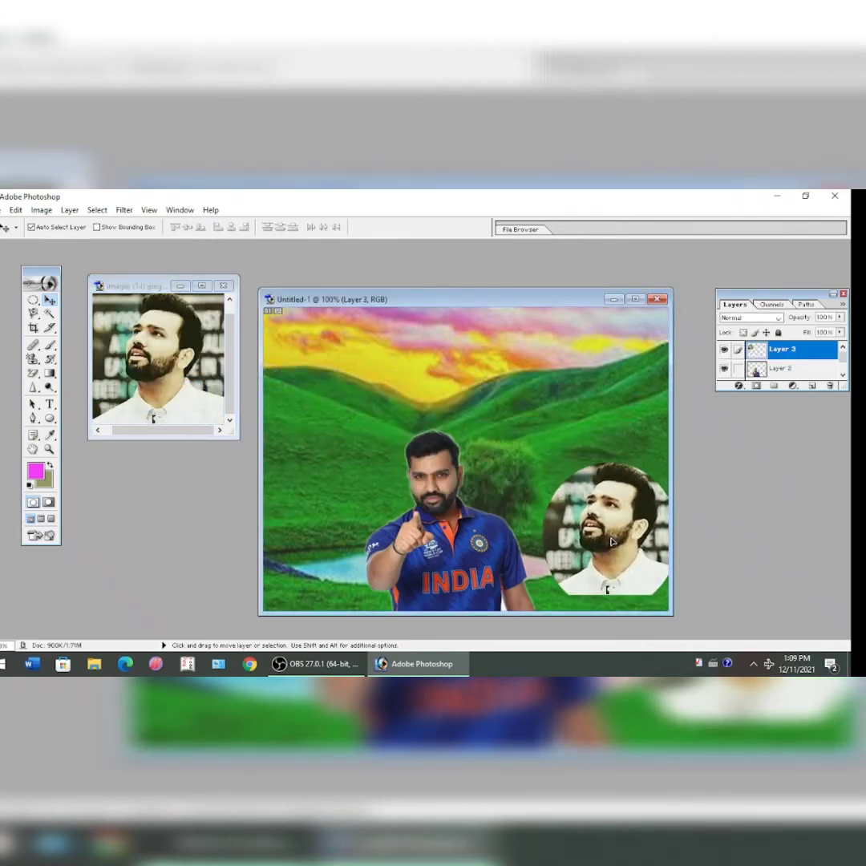
pyautogui.moveTo(610, 556); pyautogui.dragTo(608, 557)
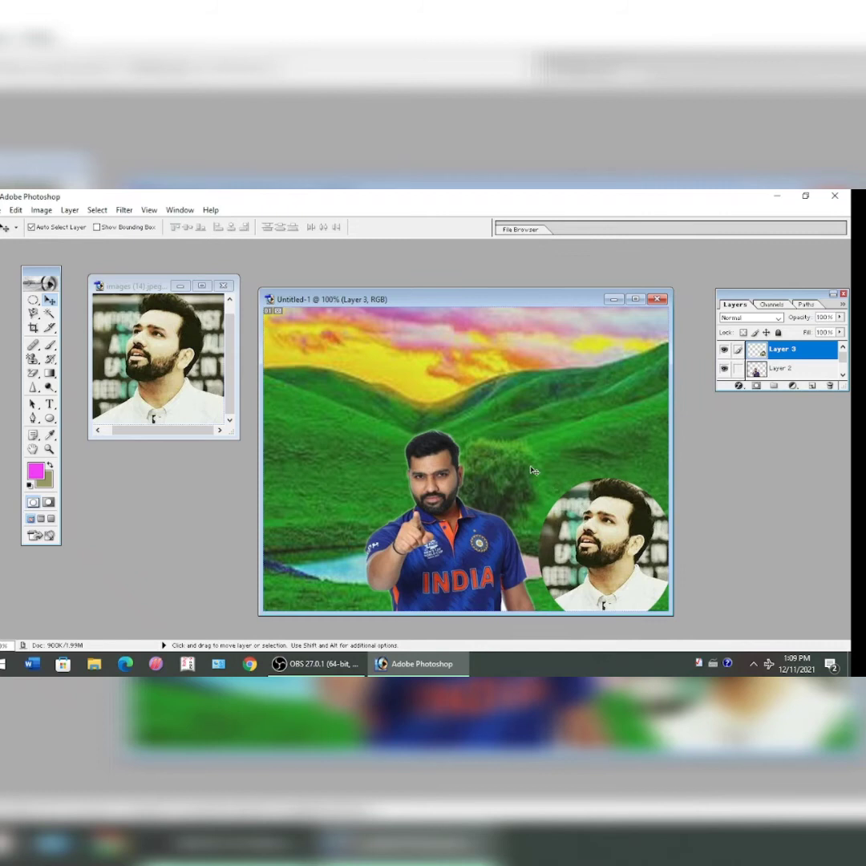
pyautogui.hotkey('ctrl', 't')
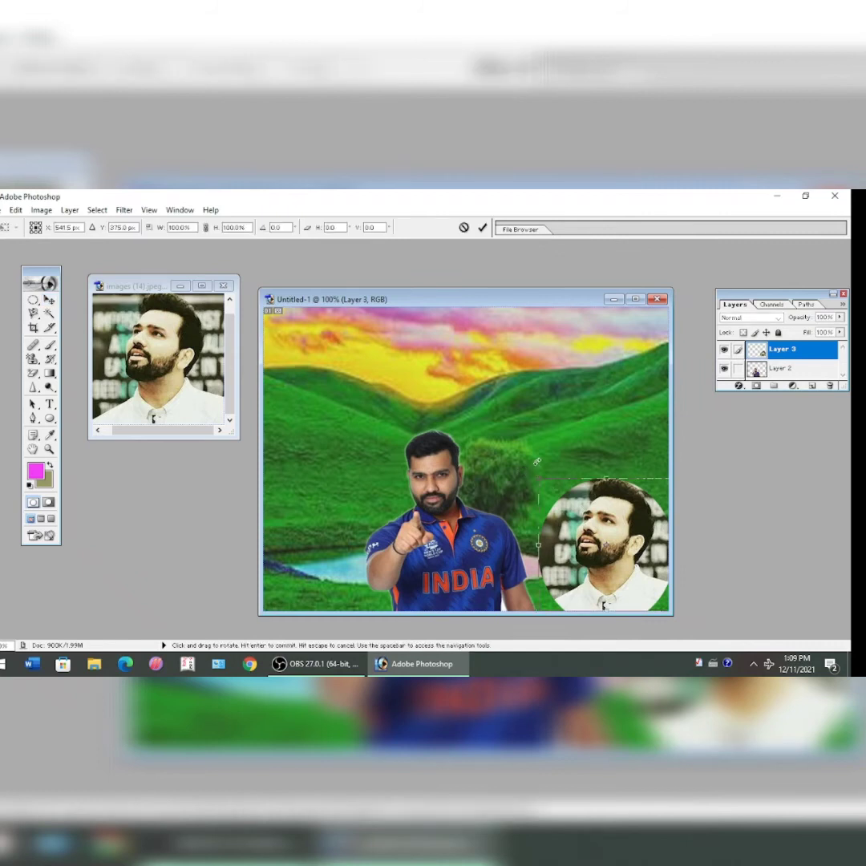
pyautogui.moveTo(540, 479); pyautogui.dragTo(567, 509)
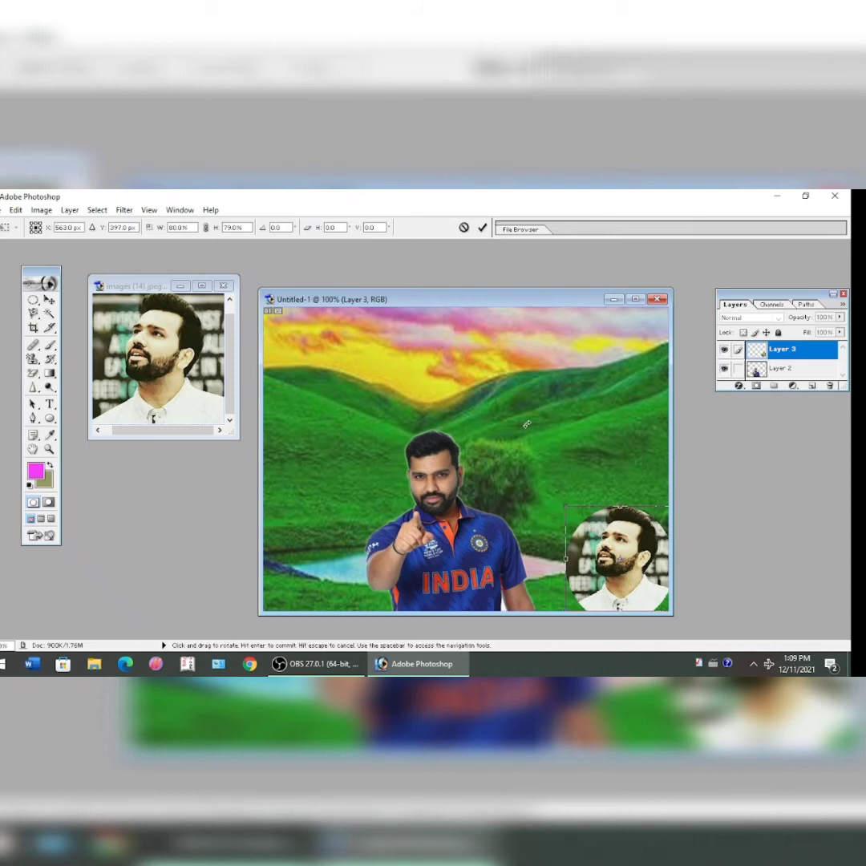
# Apply the portrait's resize and set Layer 3 fill to 69%
pyautogui.click(51, 302)
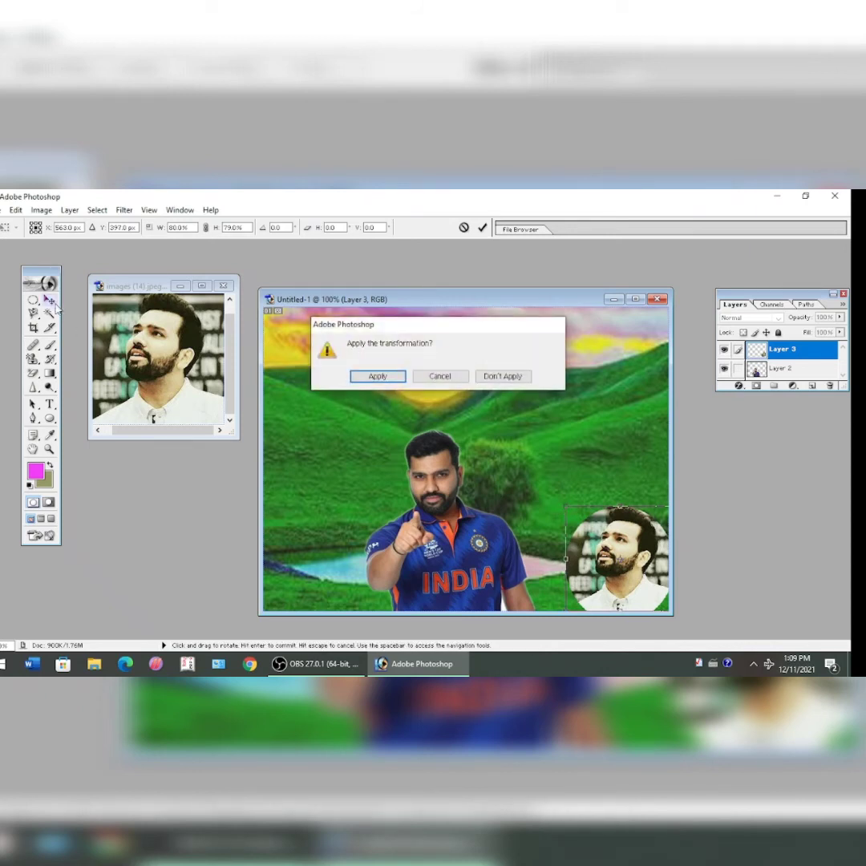
pyautogui.click(384, 377)
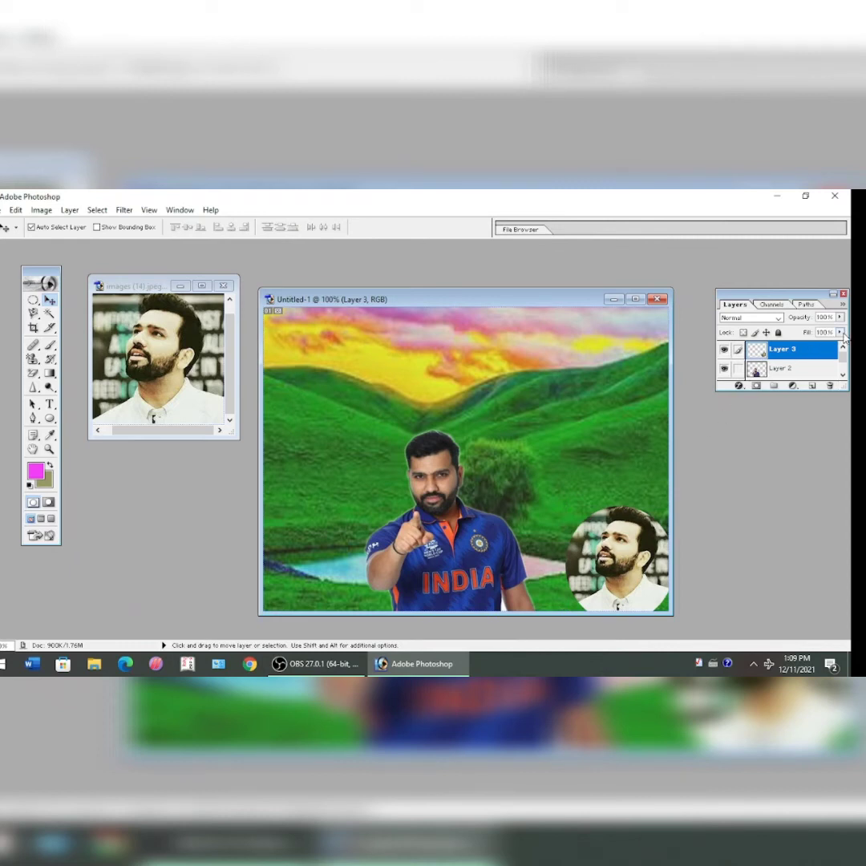
pyautogui.click(840, 334)
pyautogui.moveTo(821, 348); pyautogui.dragTo(820, 347)
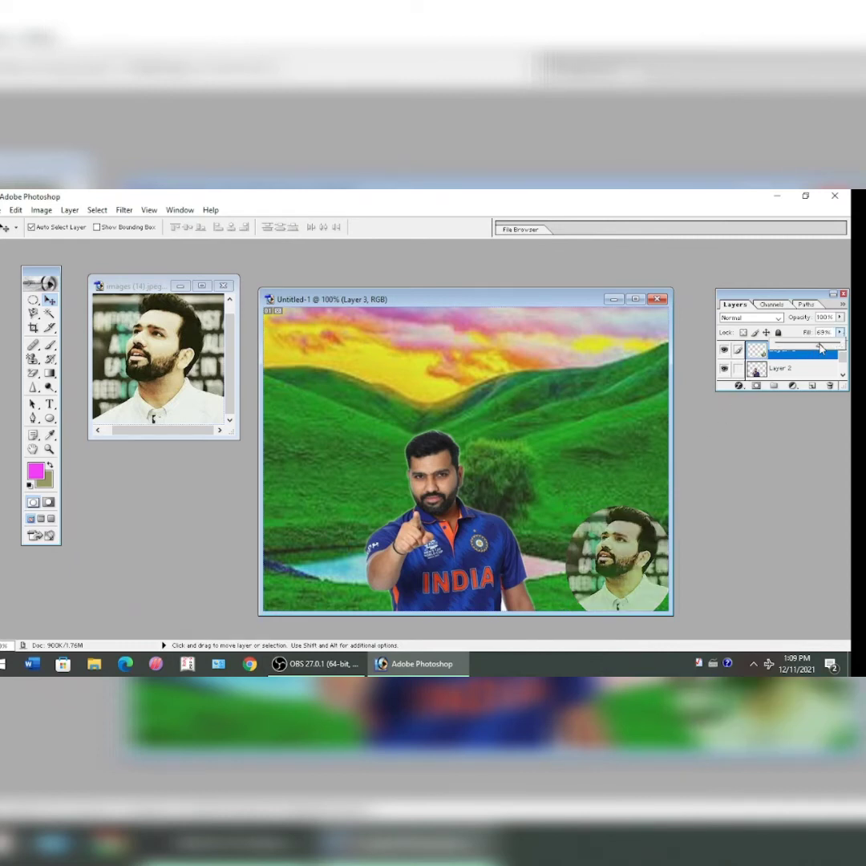
pyautogui.press('Return')
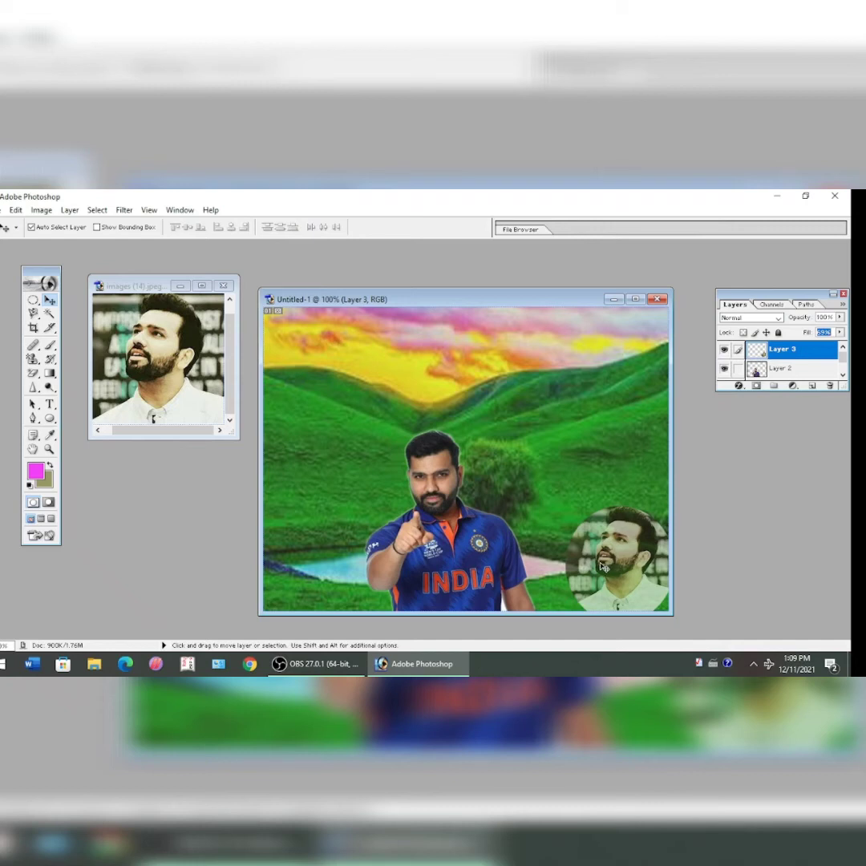
# Place a copy of the faded portrait in the bottom-left corner and close images (14)
pyautogui.moveTo(600, 567)
pyautogui.mouseDown()
pyautogui.moveTo(307, 572)
pyautogui.moveTo(283, 561)
pyautogui.mouseUp()
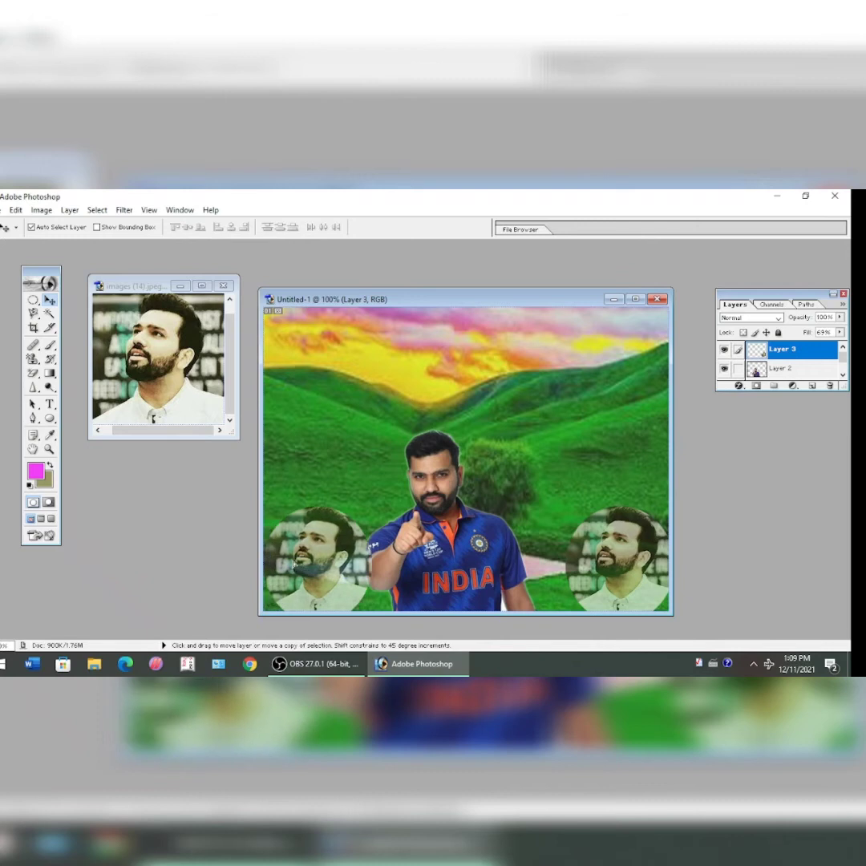
pyautogui.moveTo(283, 560); pyautogui.dragTo(292, 567)
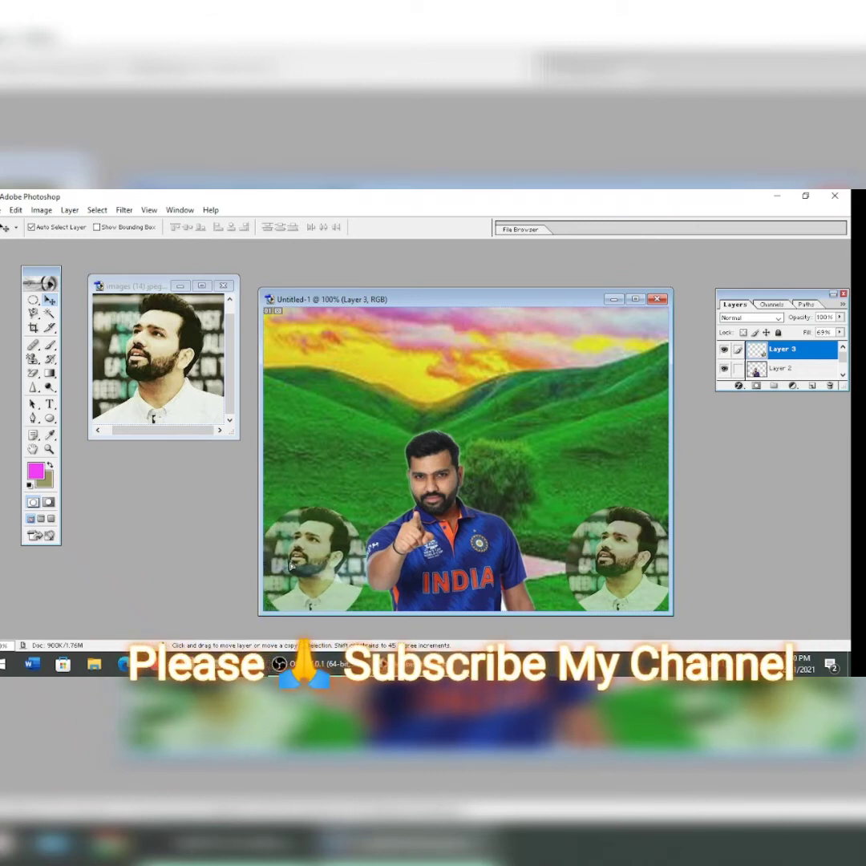
pyautogui.keyDown('alt'); pyautogui.click(290, 566); pyautogui.keyUp('alt')
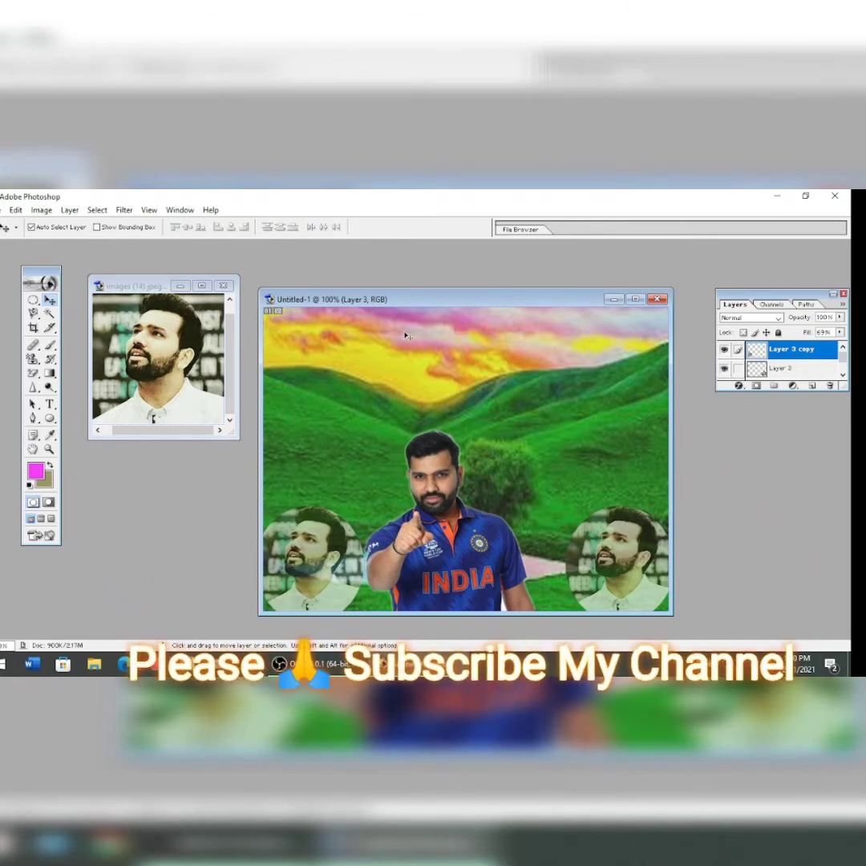
pyautogui.click(223, 285)
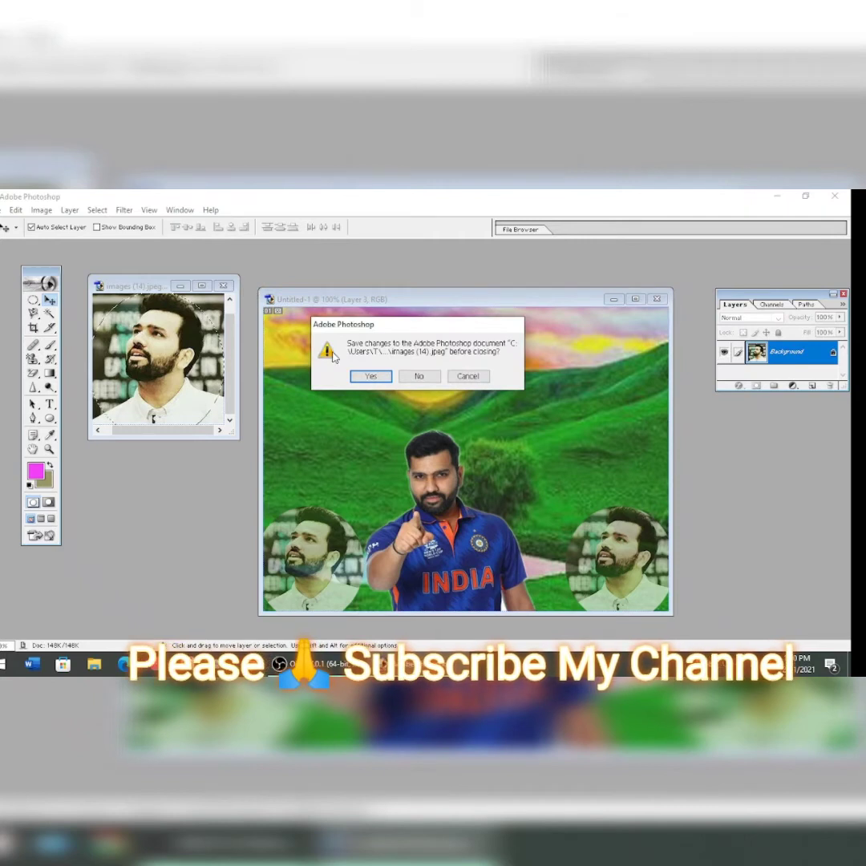
# Close the portrait without saving and bring the whole fiery R image into the composite
pyautogui.click(416, 376)
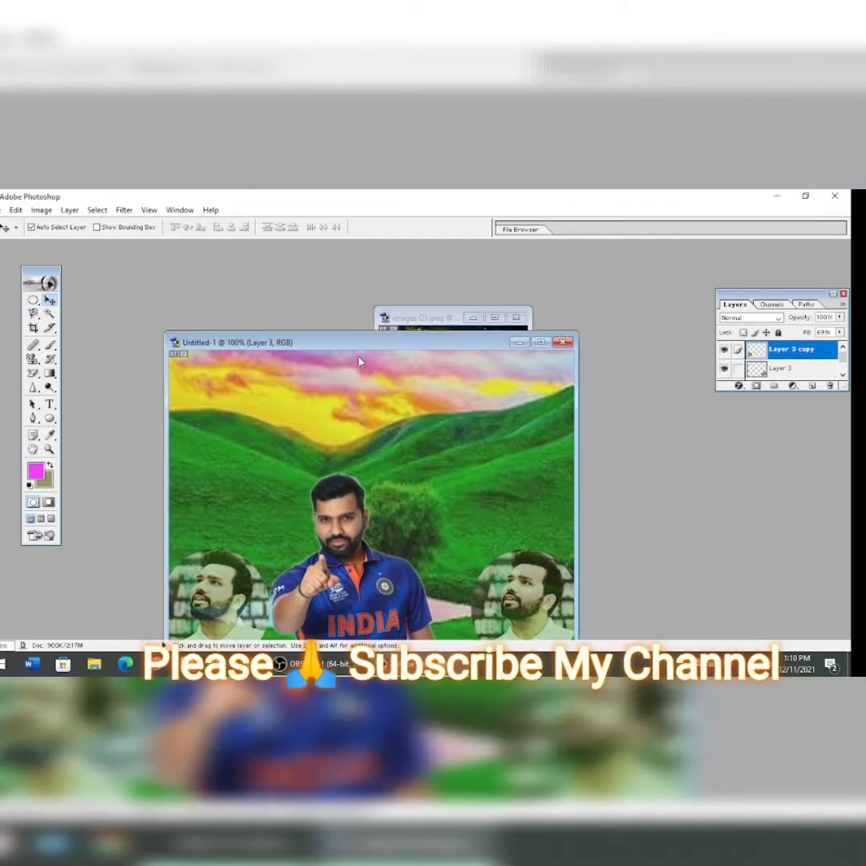
pyautogui.moveTo(329, 357); pyautogui.dragTo(290, 290)
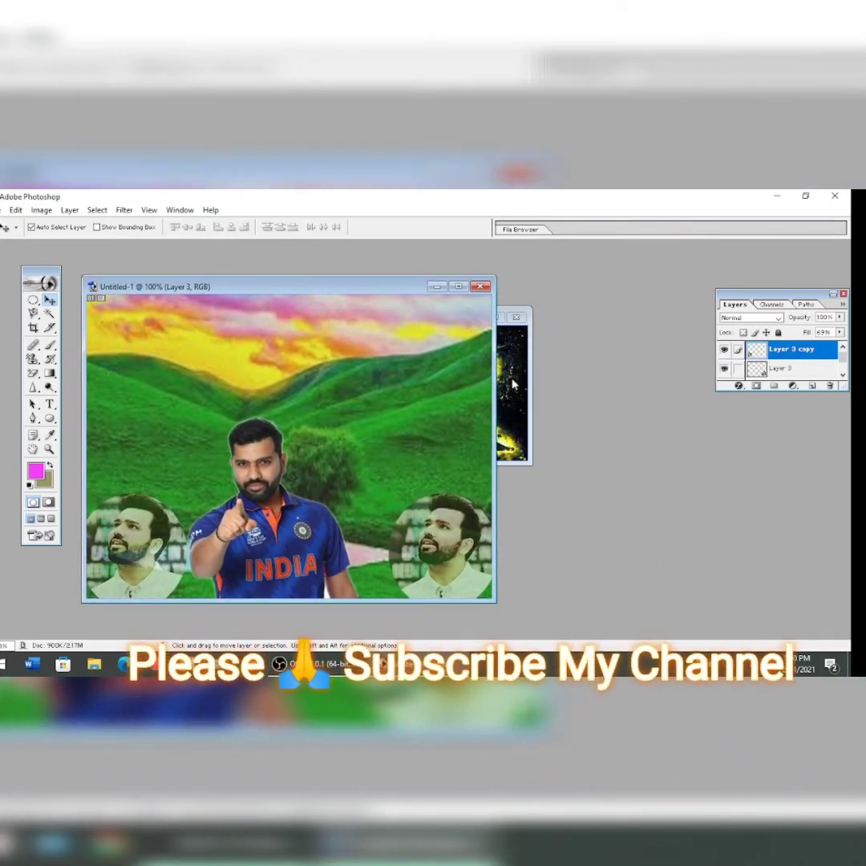
pyautogui.click(517, 366)
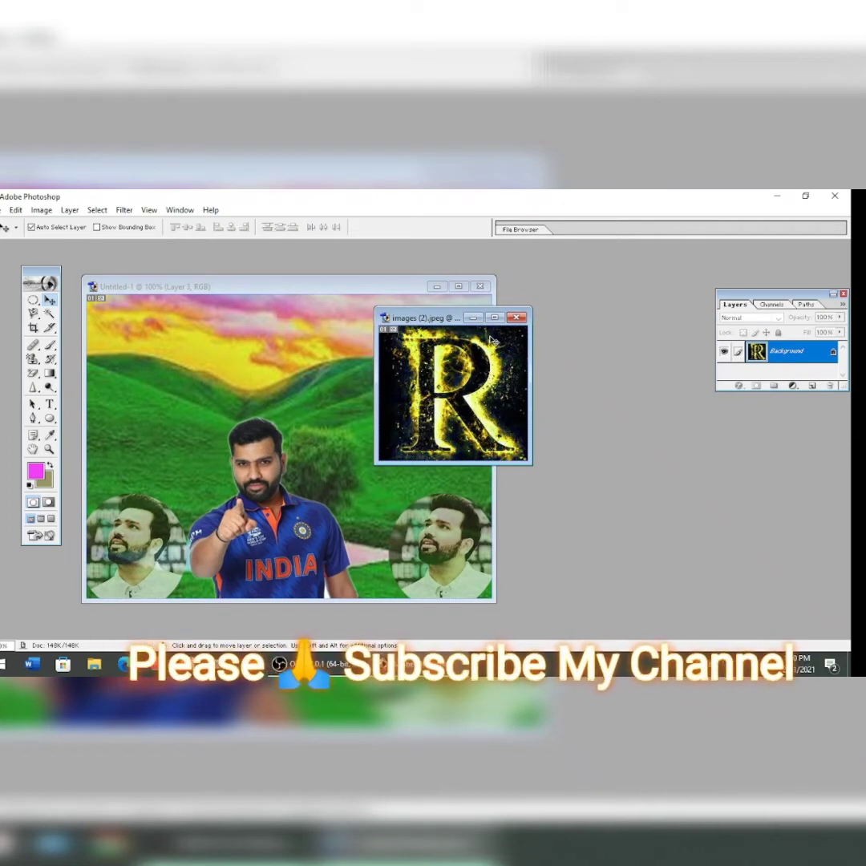
pyautogui.hotkey('ctrl', 'a')
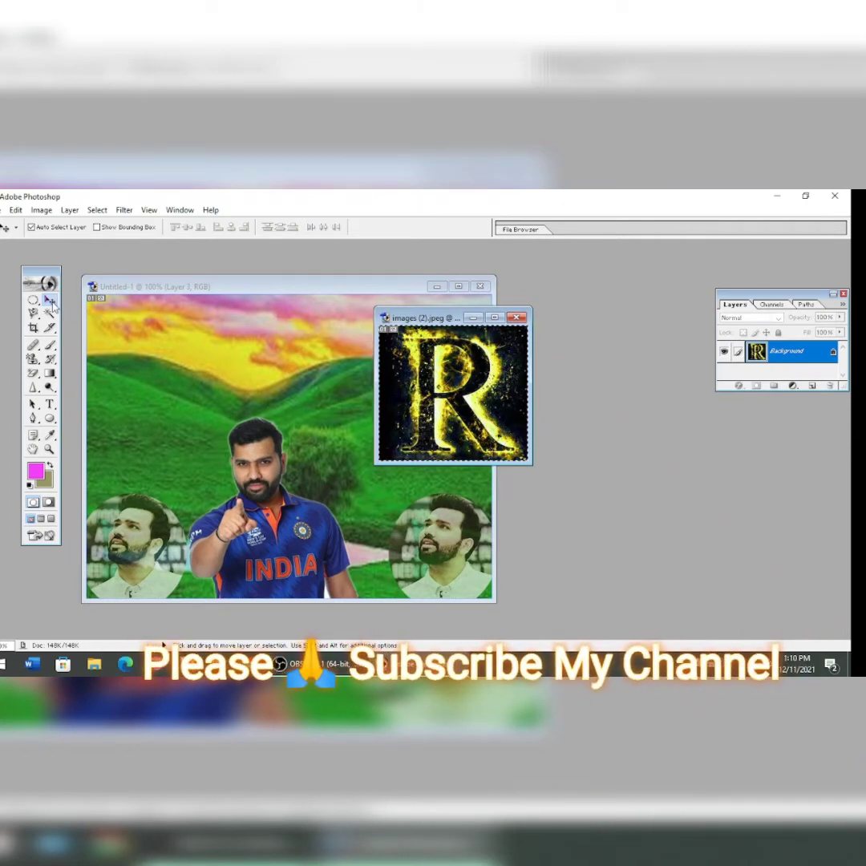
pyautogui.moveTo(453, 422)
pyautogui.mouseDown()
pyautogui.moveTo(337, 411)
pyautogui.moveTo(424, 430)
pyautogui.mouseUp()
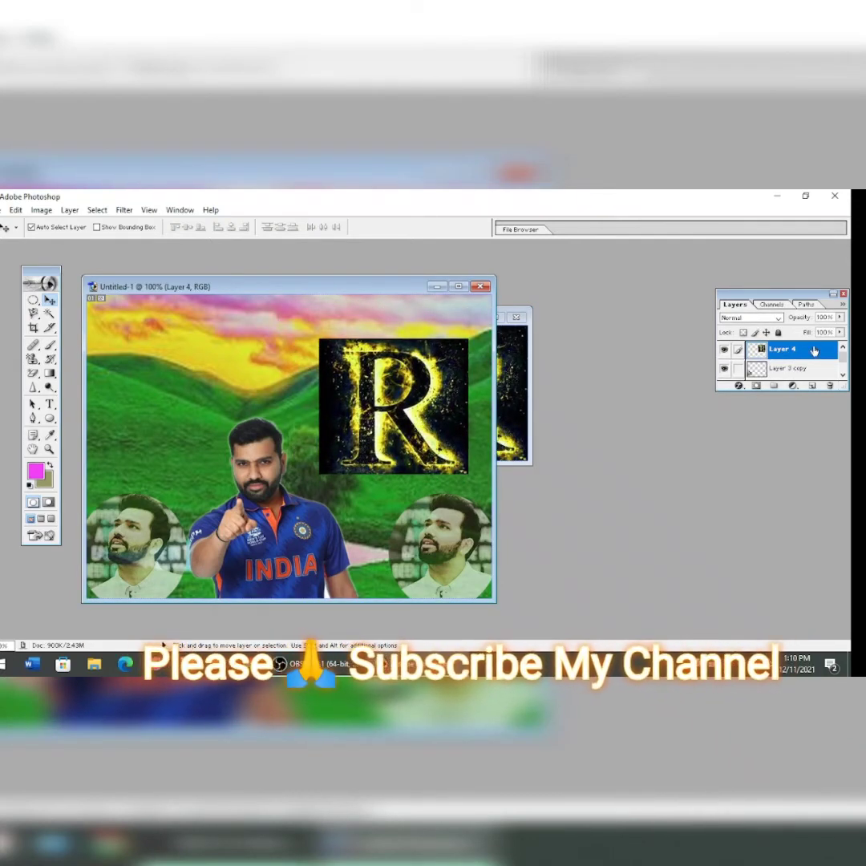
# Set the R layer to about 53% opacity and 49% fill
pyautogui.click(840, 317)
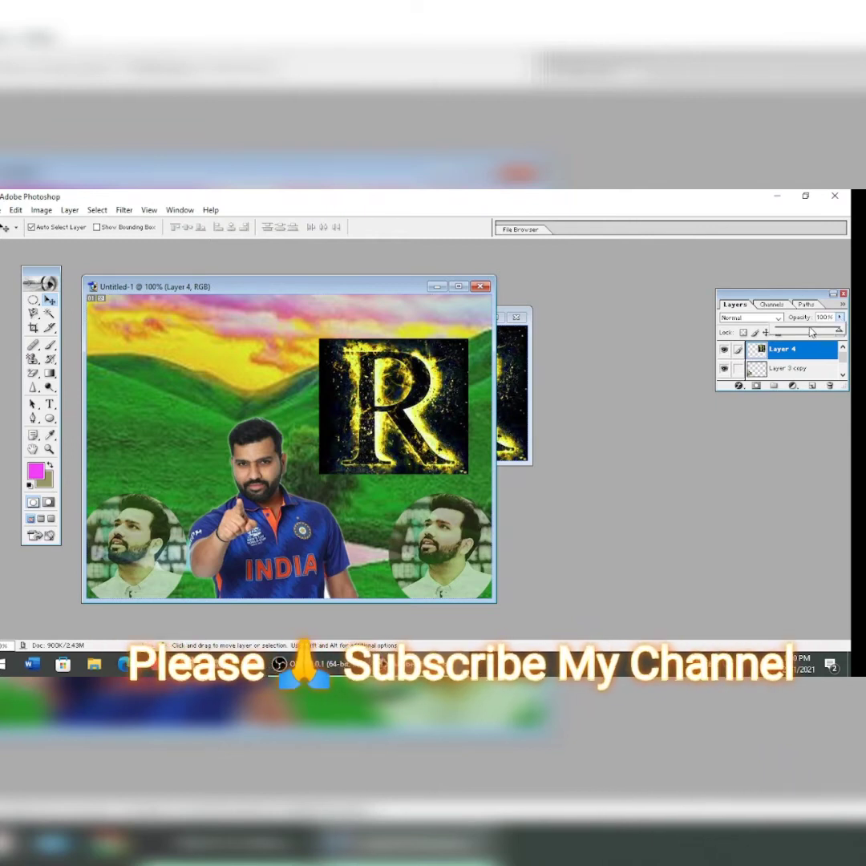
pyautogui.click(812, 332)
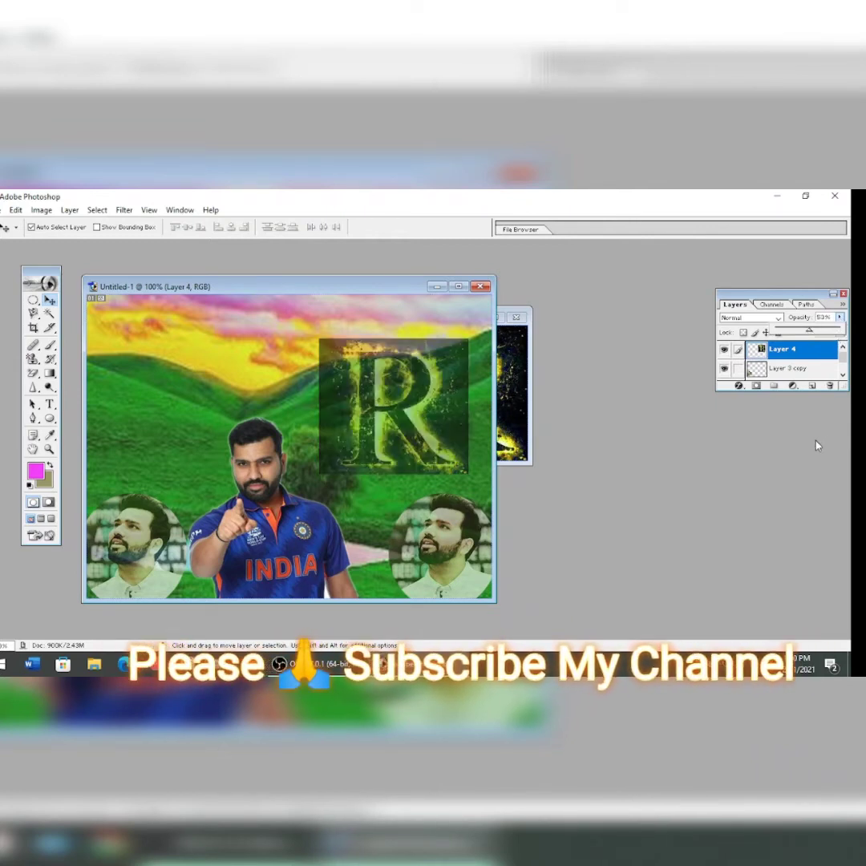
pyautogui.click(818, 446)
pyautogui.click(839, 333)
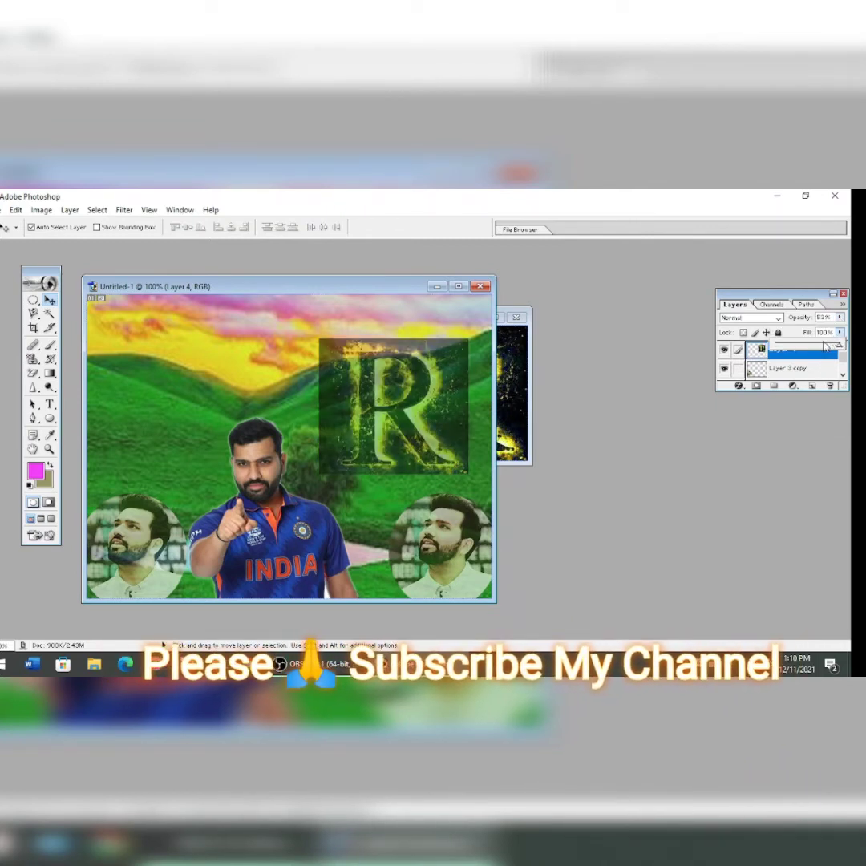
pyautogui.moveTo(826, 346); pyautogui.dragTo(823, 346)
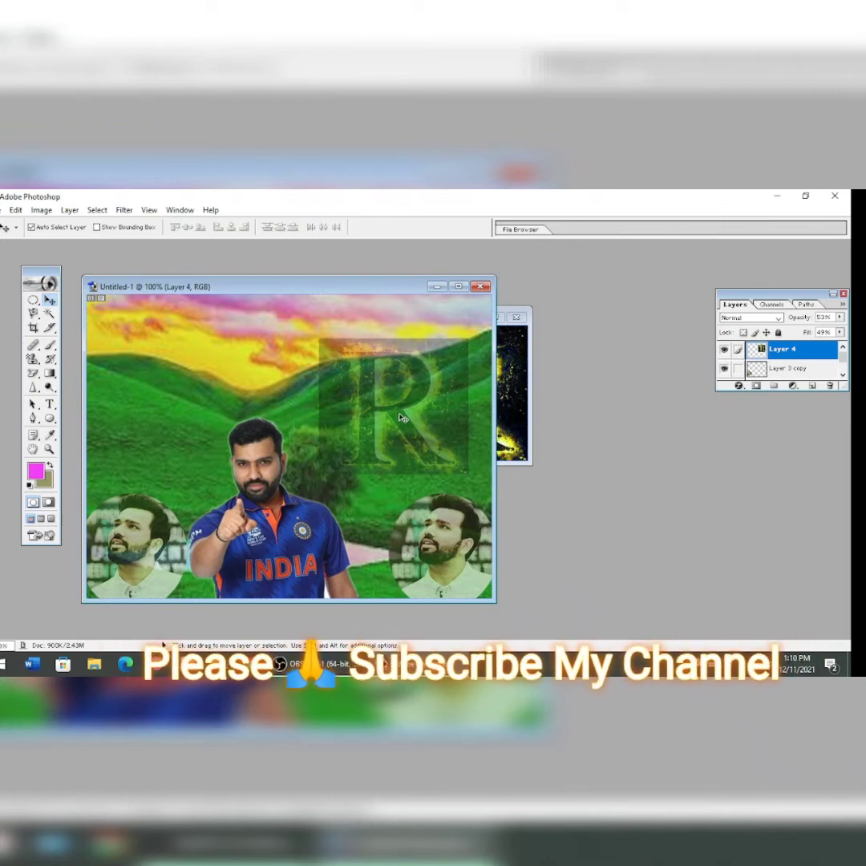
pyautogui.hotkey('ctrl', 't')
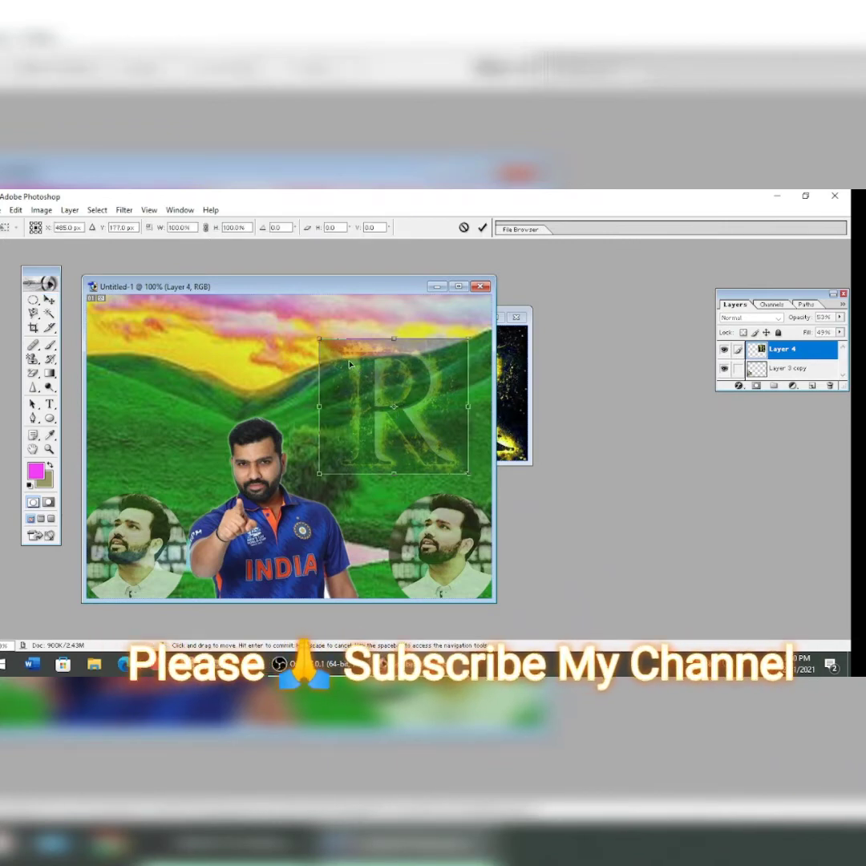
# Stretch the R wide to the canvas's left edge and down to the cricketer's chest
pyautogui.moveTo(316, 337); pyautogui.dragTo(88, 315)
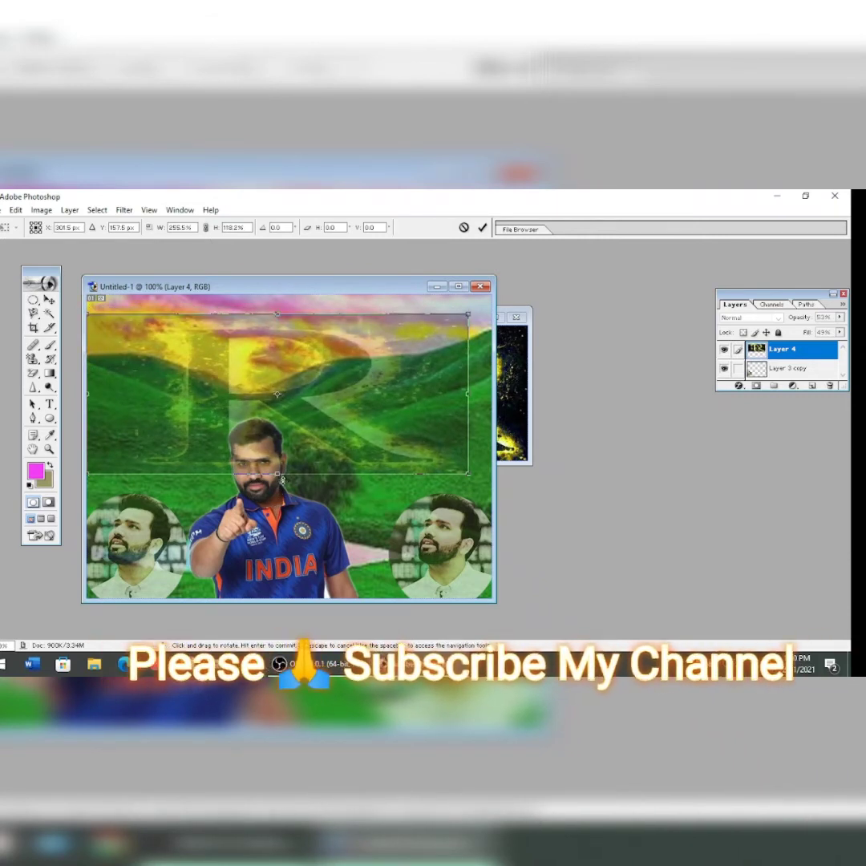
pyautogui.moveTo(277, 474); pyautogui.dragTo(277, 509)
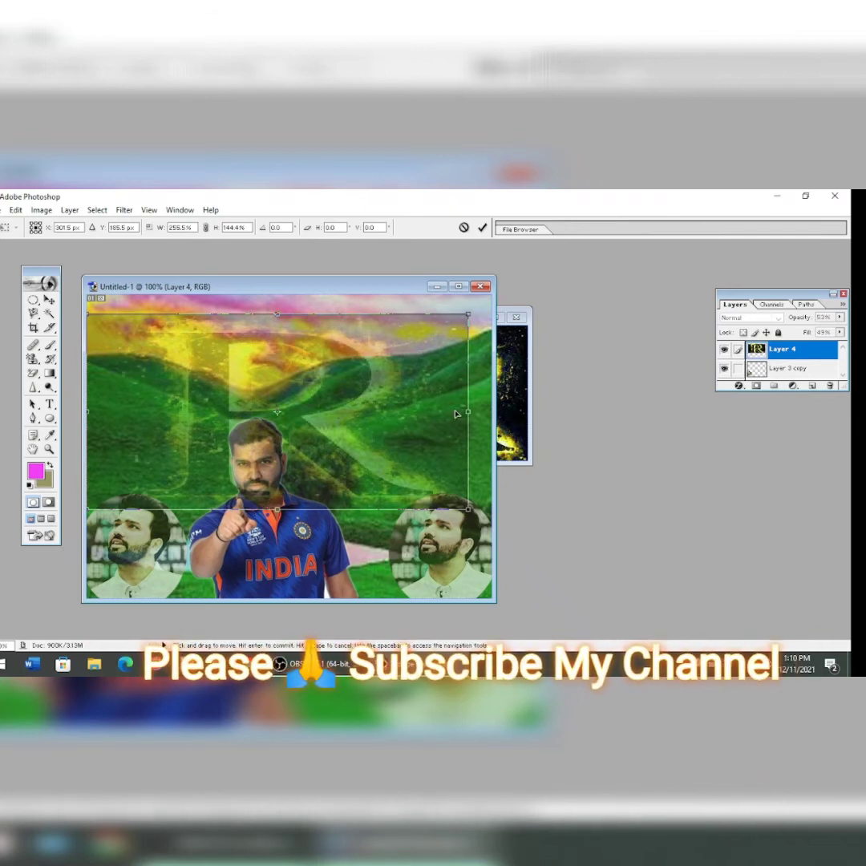
pyautogui.click(49, 299)
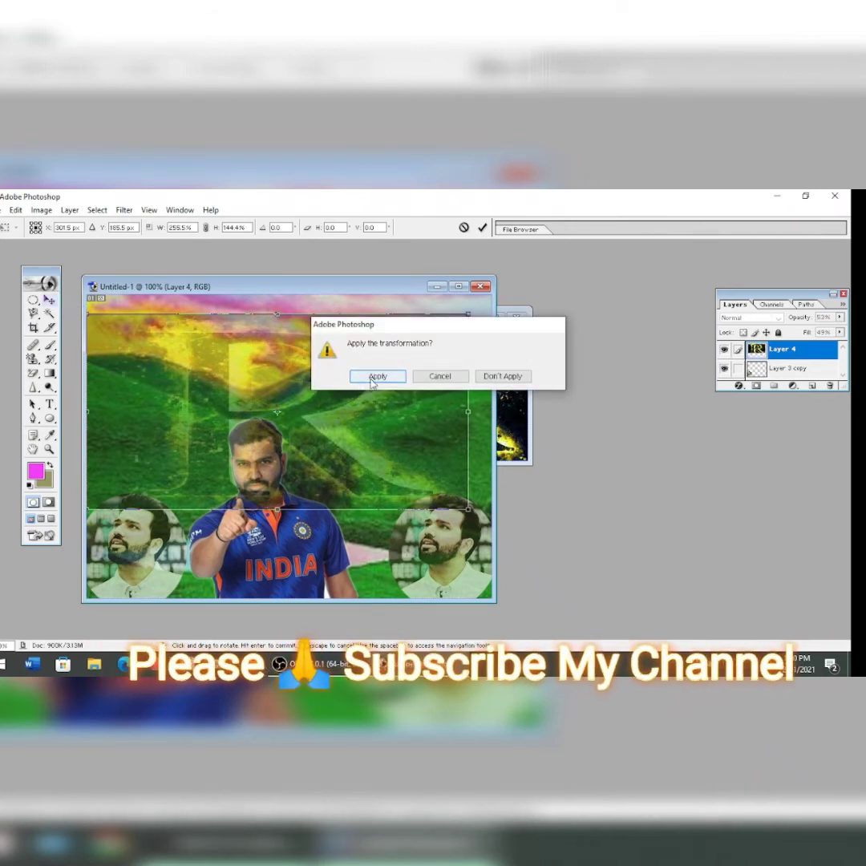
pyautogui.click(375, 376)
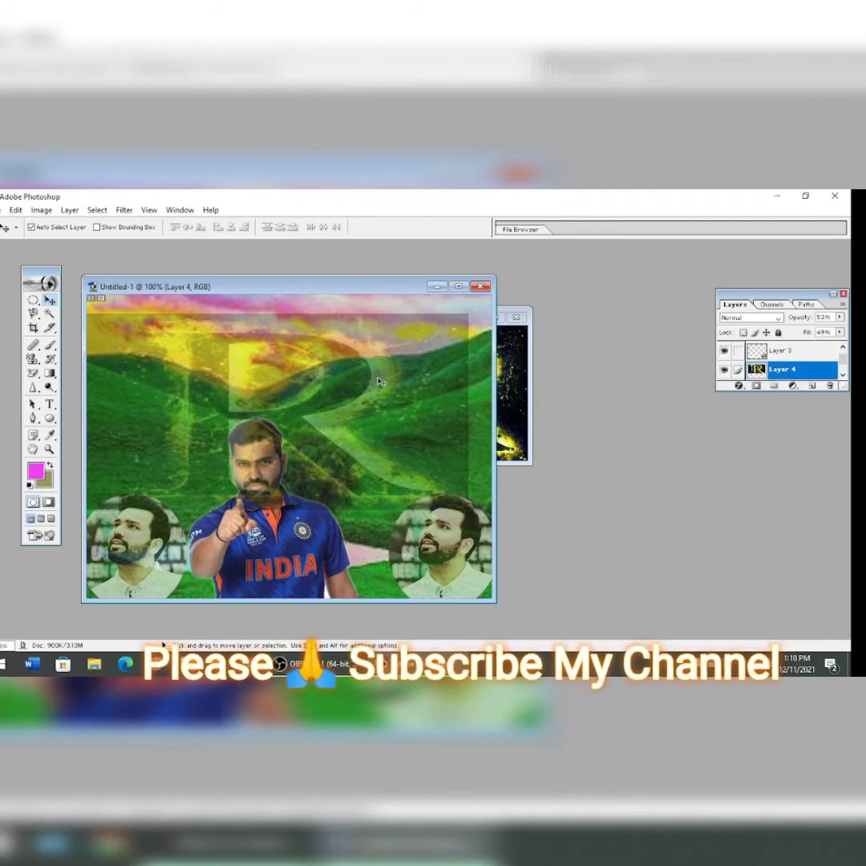
# Reorder Layer 4 so the R sits just above the hills layer
pyautogui.hotkey('ctrl', '[')
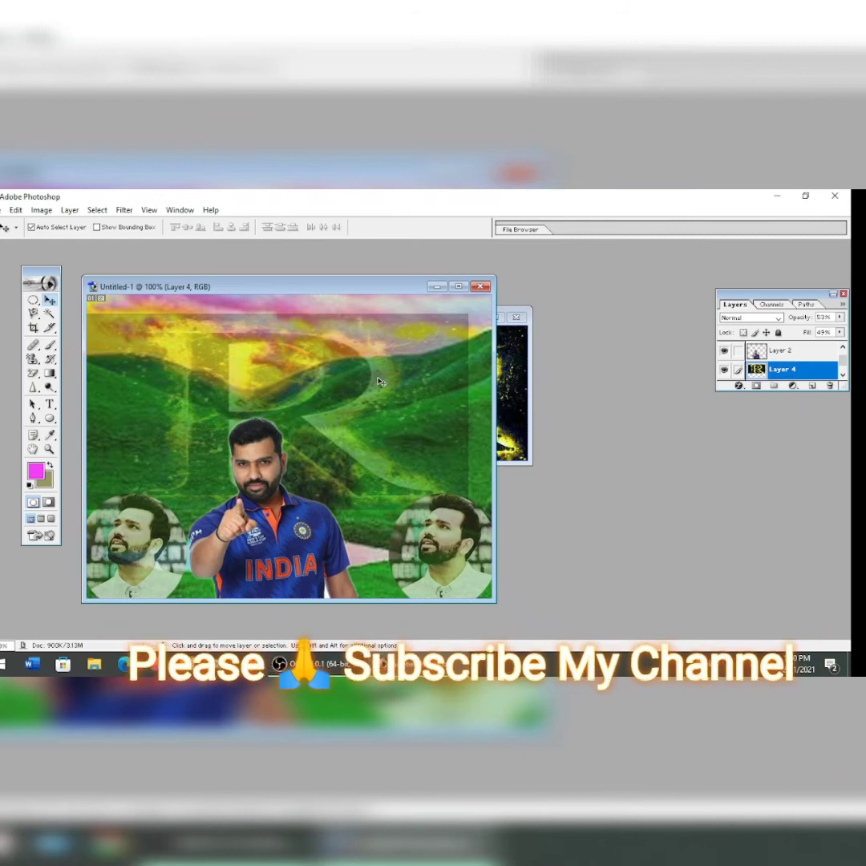
pyautogui.hotkey('ctrl', '[')
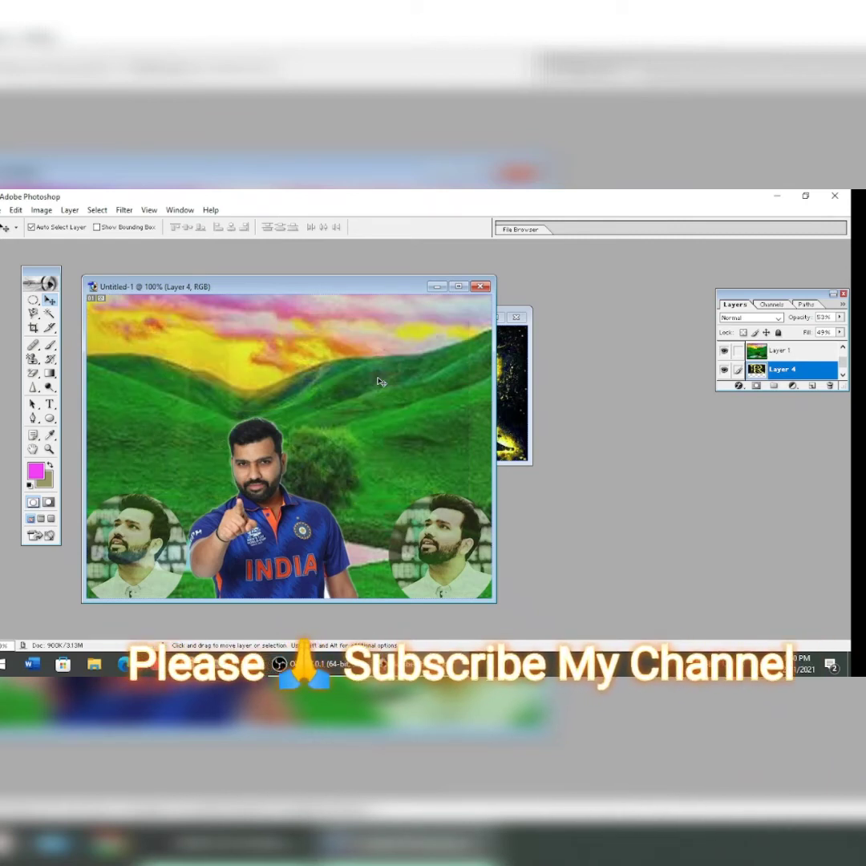
pyautogui.hotkey('ctrl', ']')
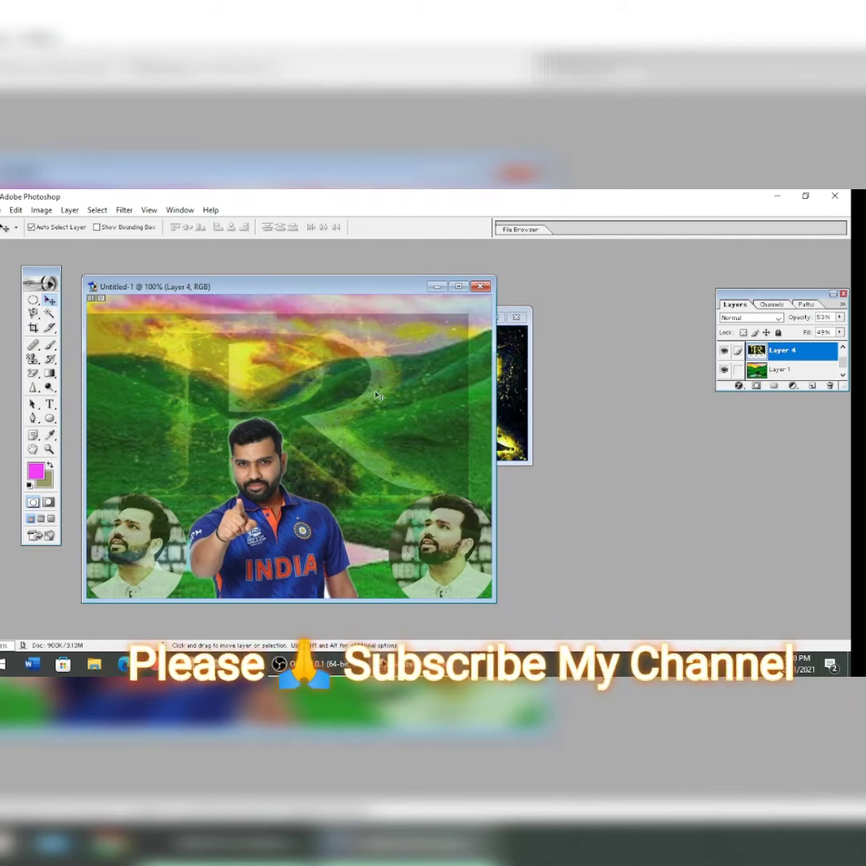
# Apply Color Balance -78/+29/+62 to shift the R toward cyan, green and blue
pyautogui.click(41, 210)
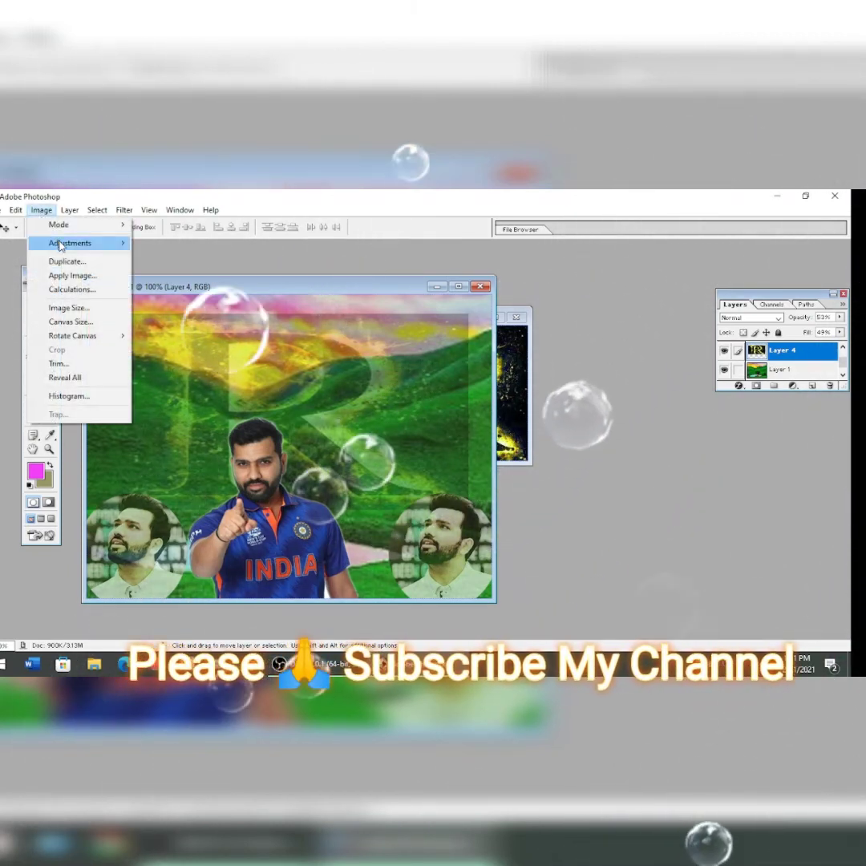
pyautogui.moveTo(70, 243)
pyautogui.click(169, 310)
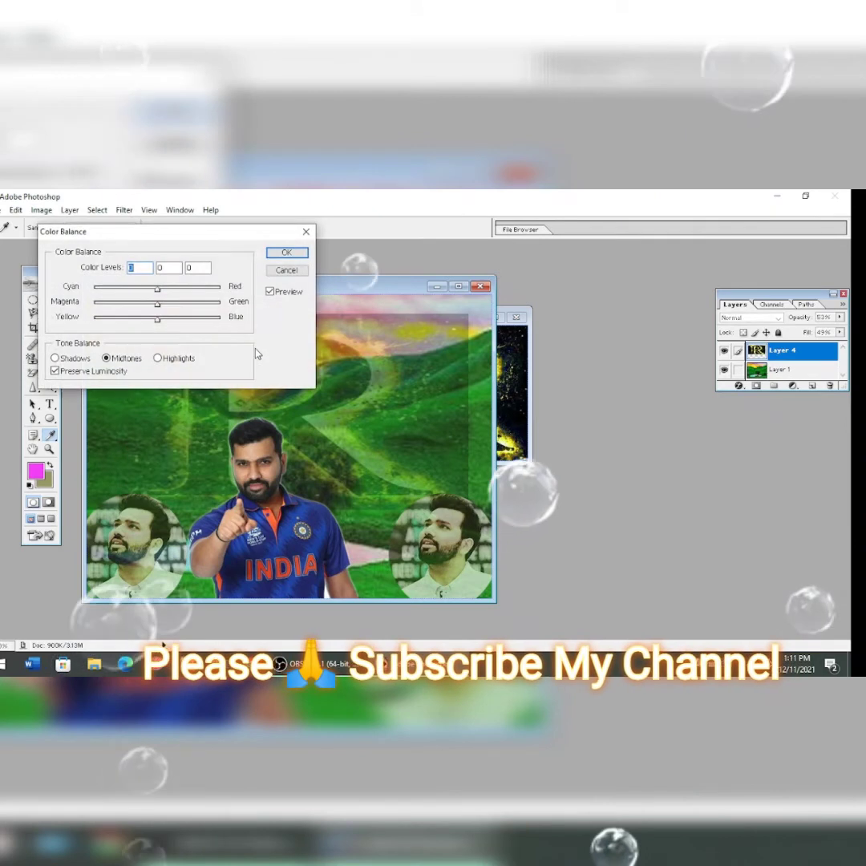
pyautogui.moveTo(157, 304)
pyautogui.mouseDown()
pyautogui.moveTo(175, 306)
pyautogui.moveTo(153, 319)
pyautogui.moveTo(197, 318)
pyautogui.moveTo(221, 288)
pyautogui.mouseUp()
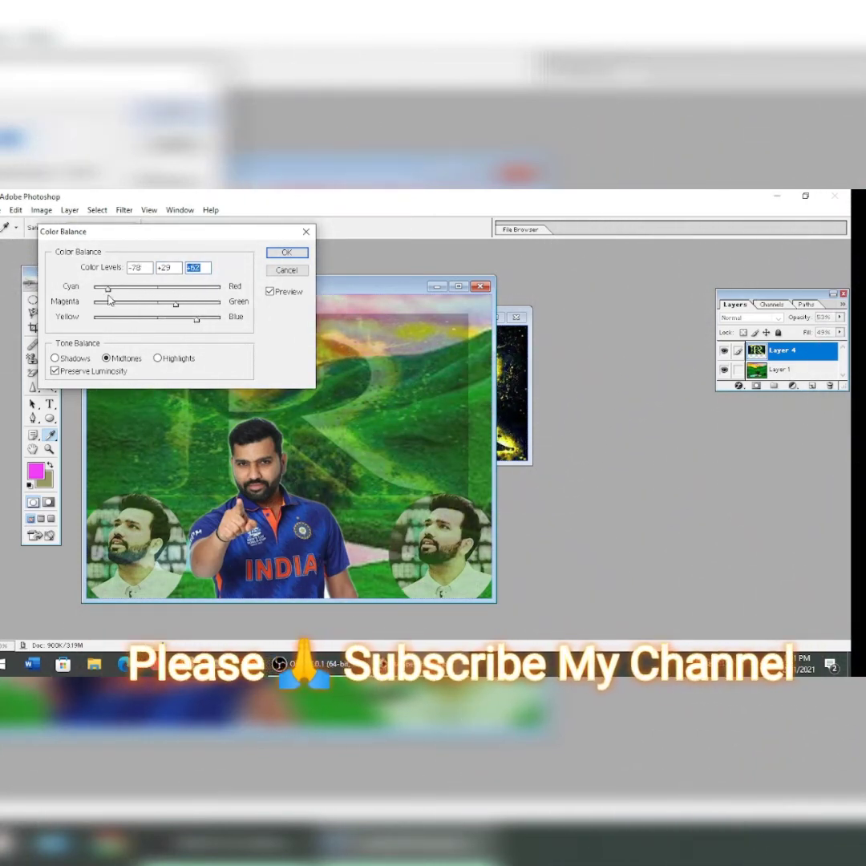
pyautogui.click(286, 252)
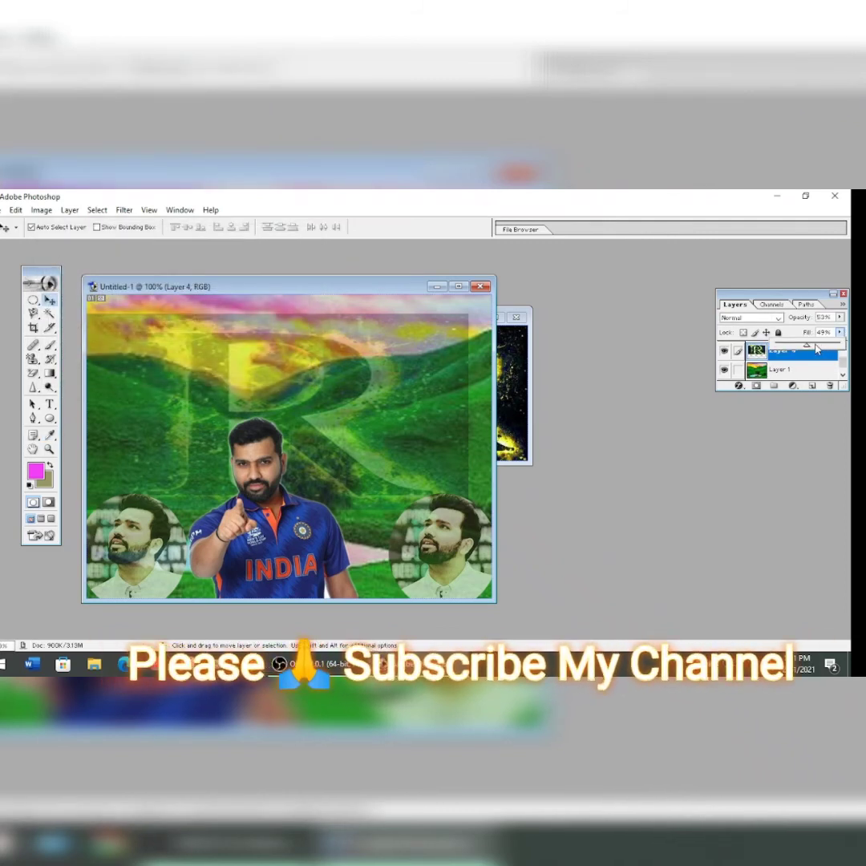
# Adjust the R layer's fill to about 63%
pyautogui.moveTo(828, 350); pyautogui.dragTo(818, 348)
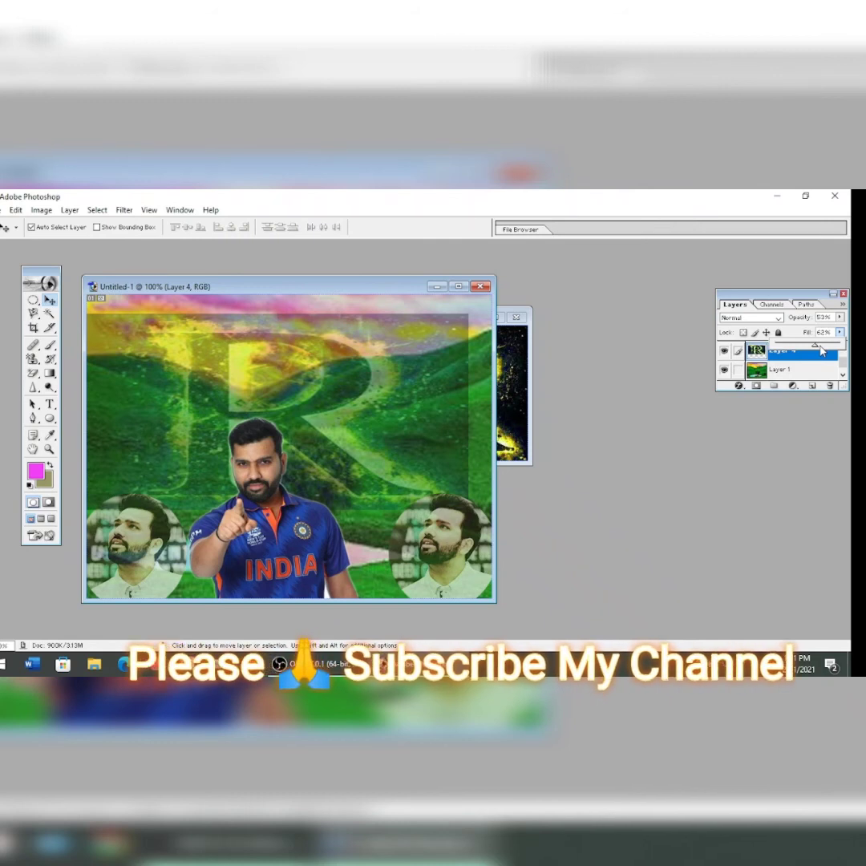
pyautogui.moveTo(823, 349); pyautogui.dragTo(823, 348)
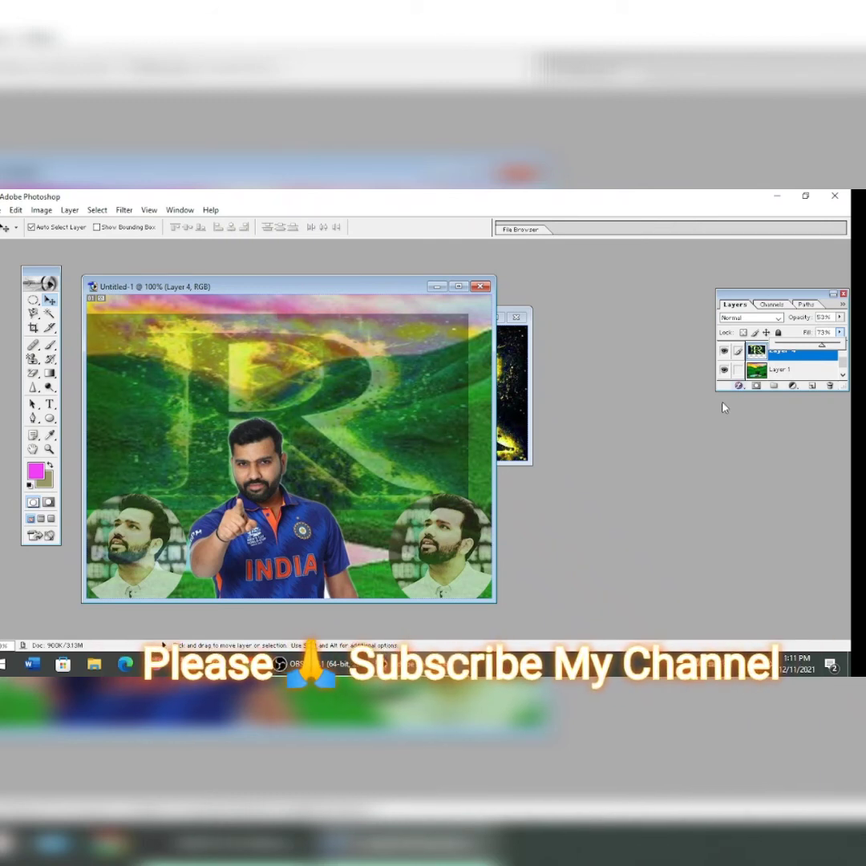
pyautogui.moveTo(819, 345); pyautogui.dragTo(816, 348)
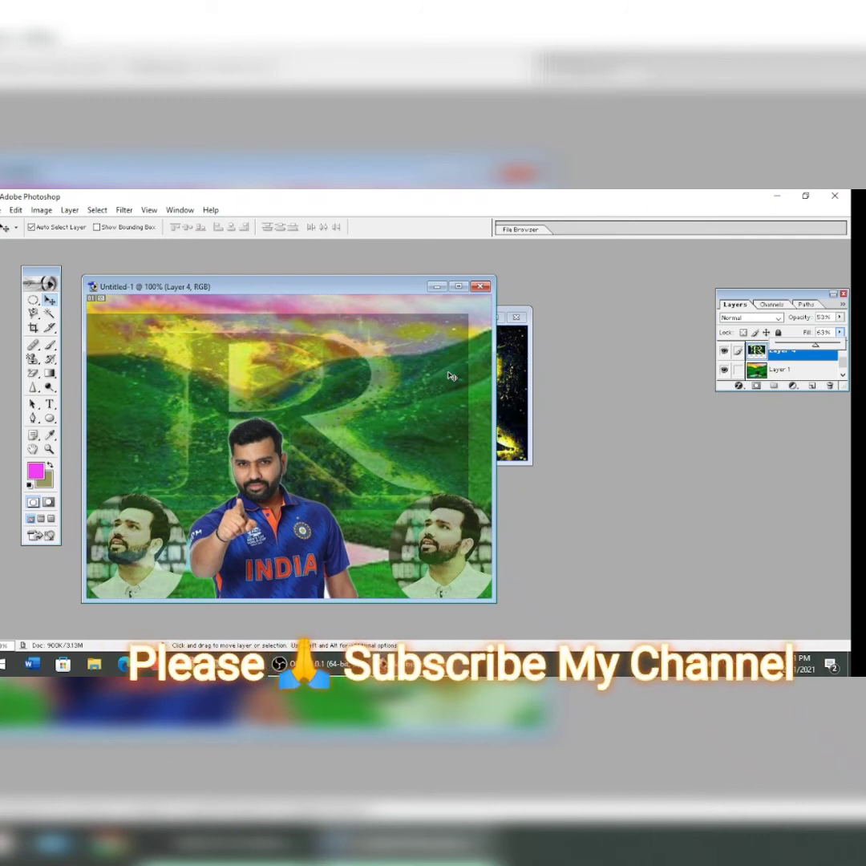
pyautogui.hotkey('ctrl', 't')
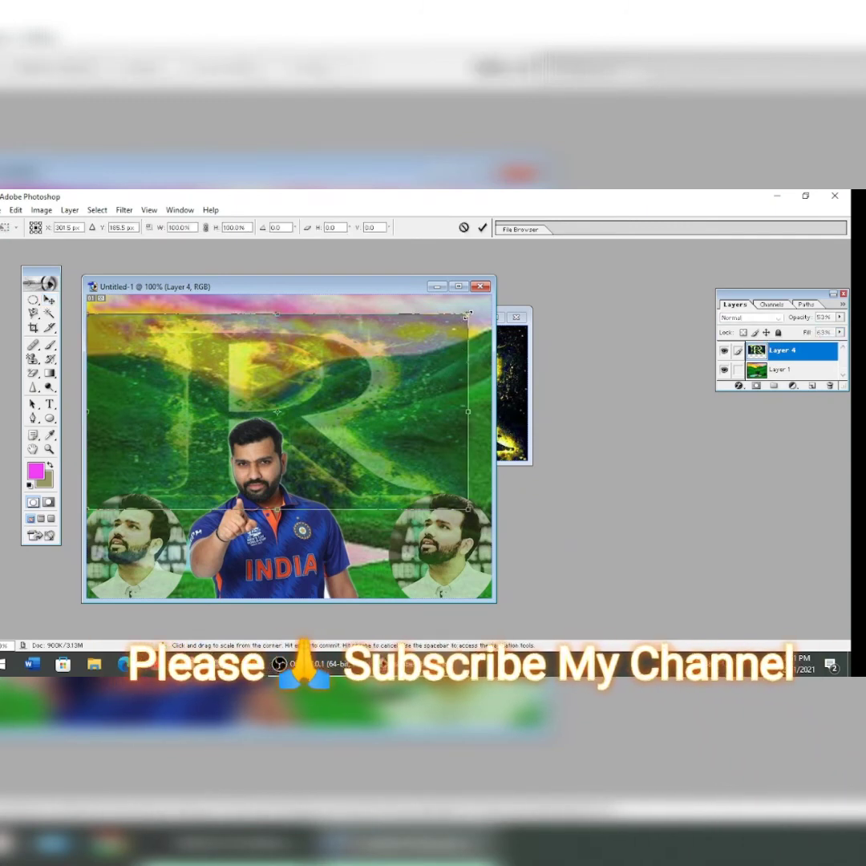
# Scale the R layer to about 106% × 110% so it spans the canvas width, and apply
pyautogui.moveTo(468, 315); pyautogui.dragTo(491, 295)
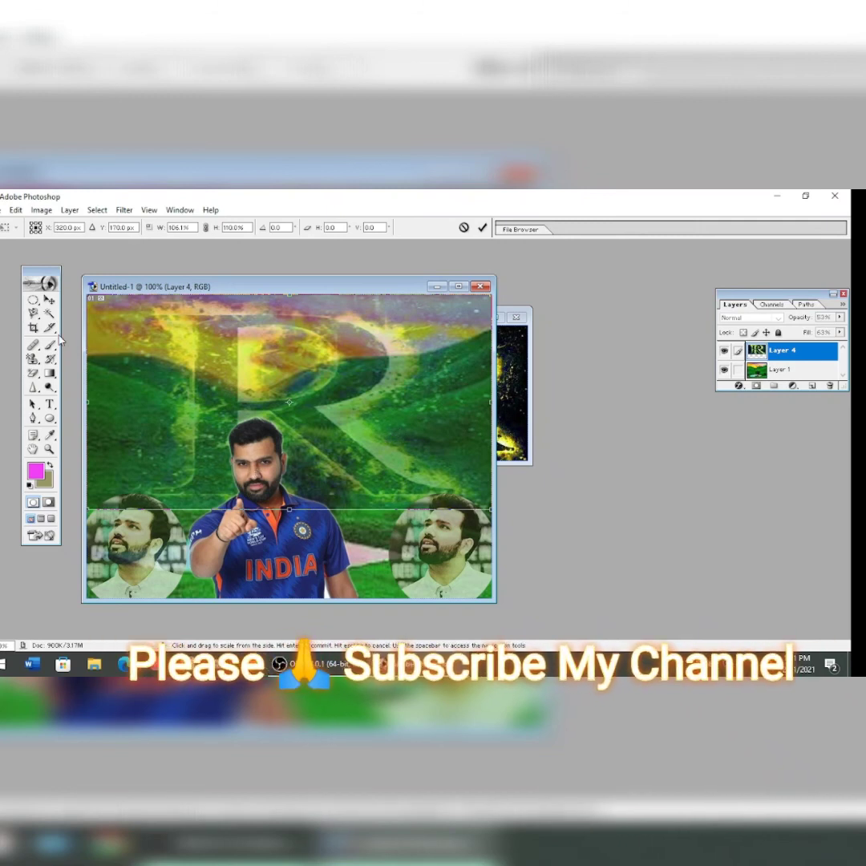
pyautogui.click(40, 260)
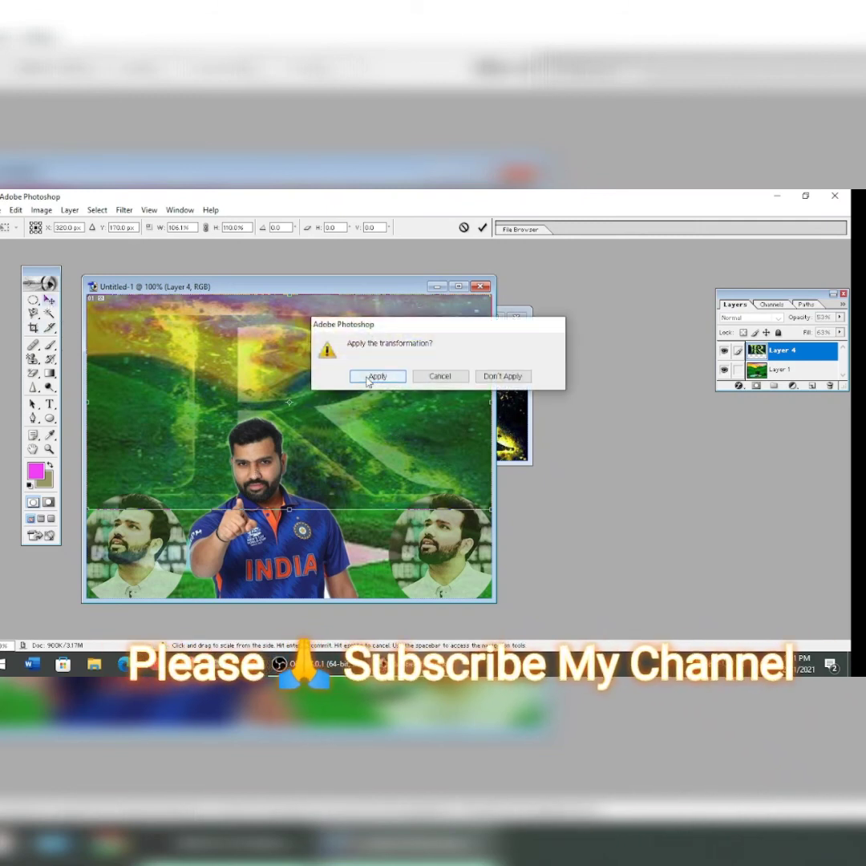
pyautogui.click(372, 378)
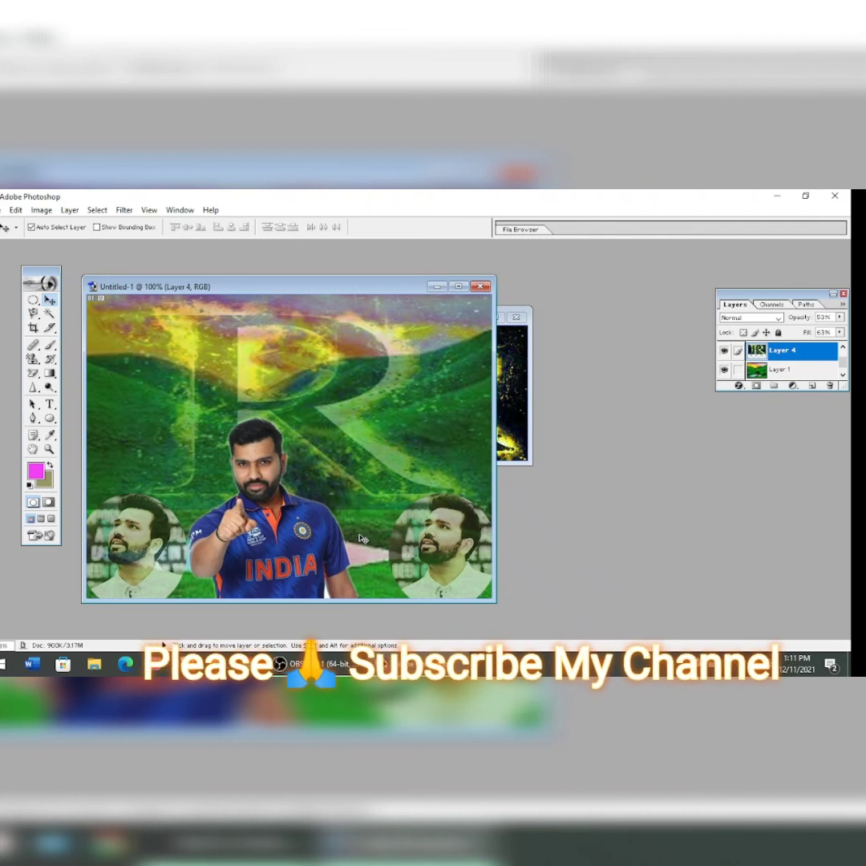